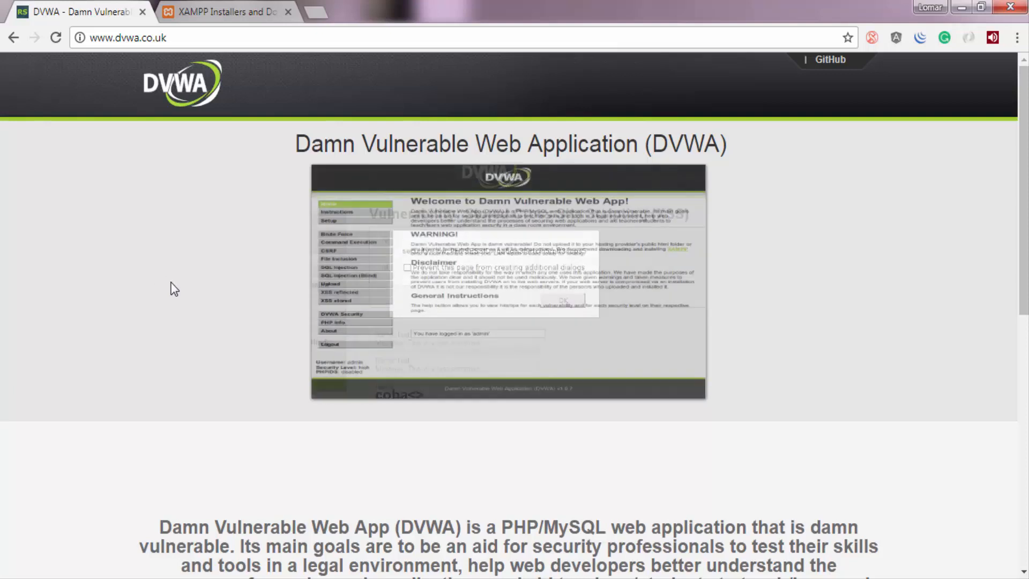
scroll(183, 322, down, 6)
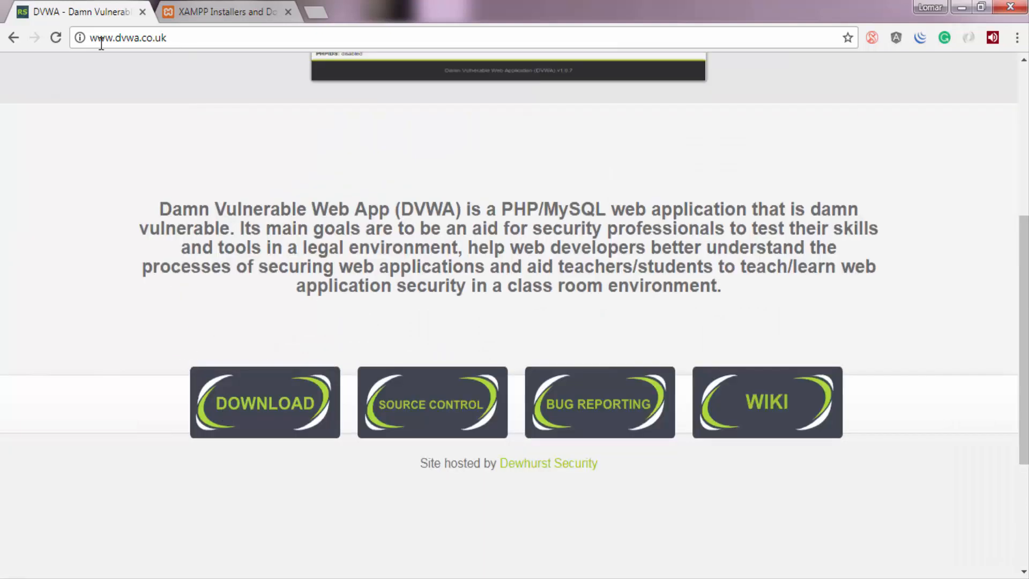
click(133, 40)
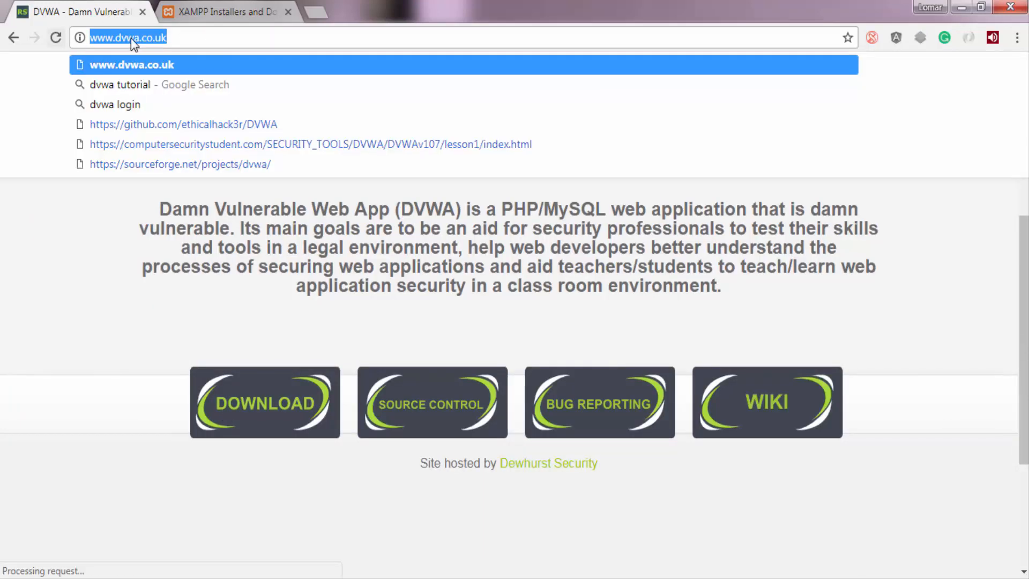
click(142, 183)
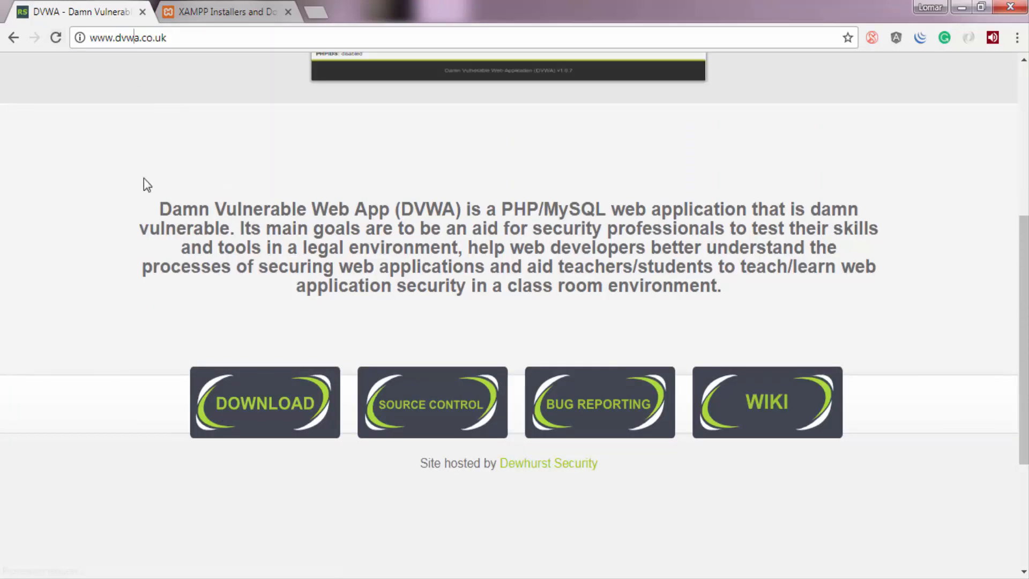
click(279, 422)
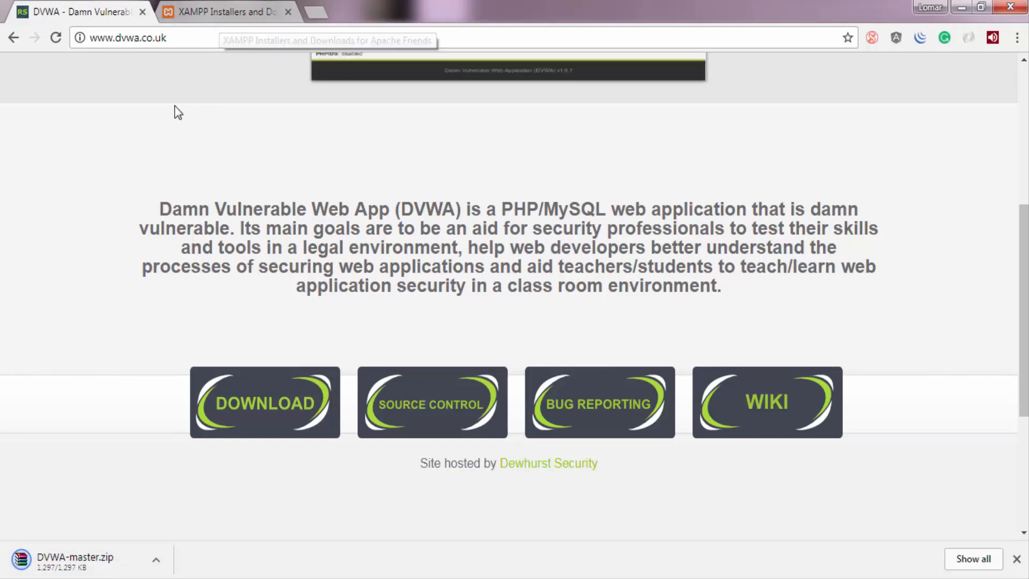
Download the XAMPP for Windows 7.1.9 installer from the Apache Friends site and keep the flagged file.
click(207, 13)
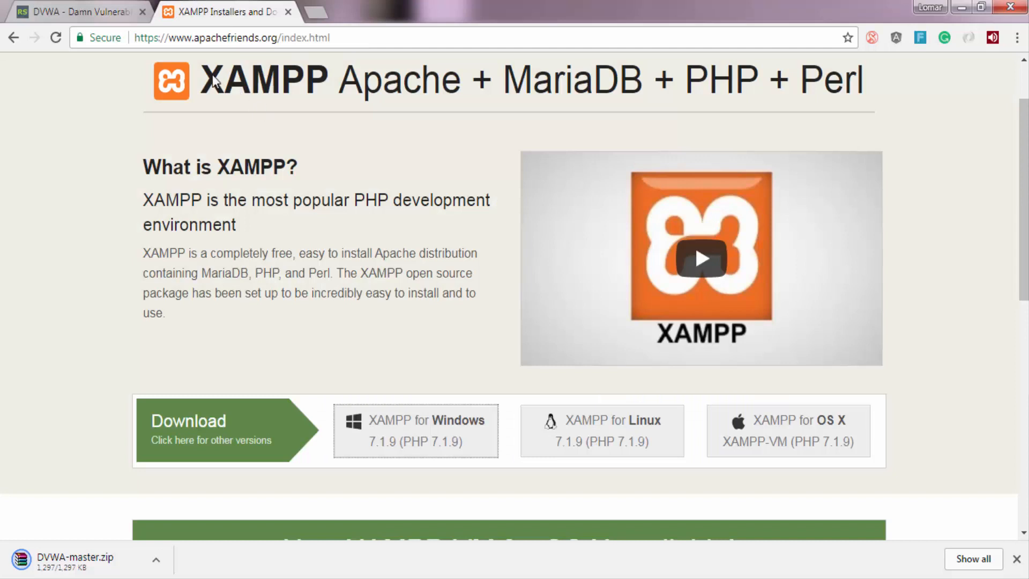
click(460, 435)
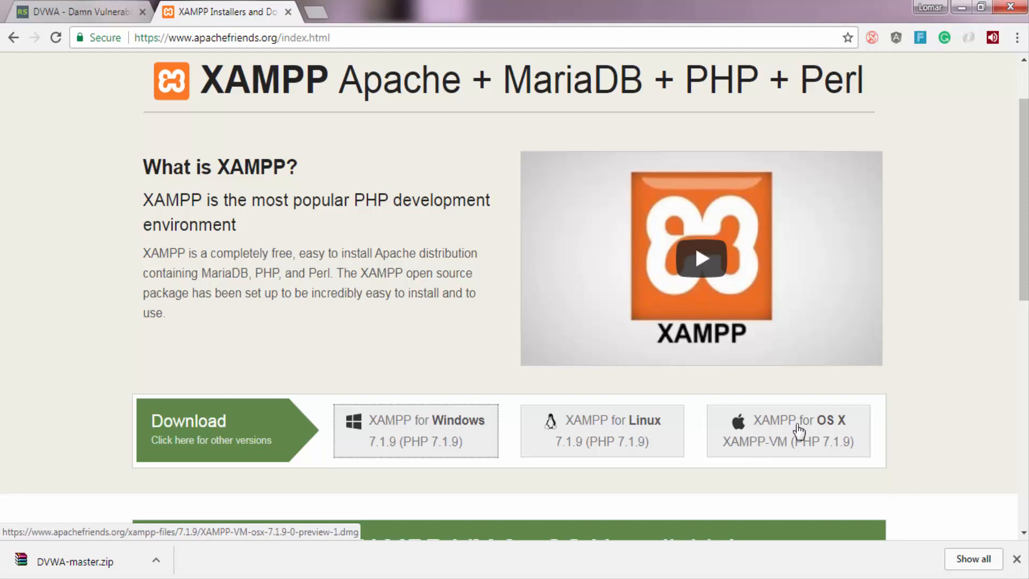
click(449, 442)
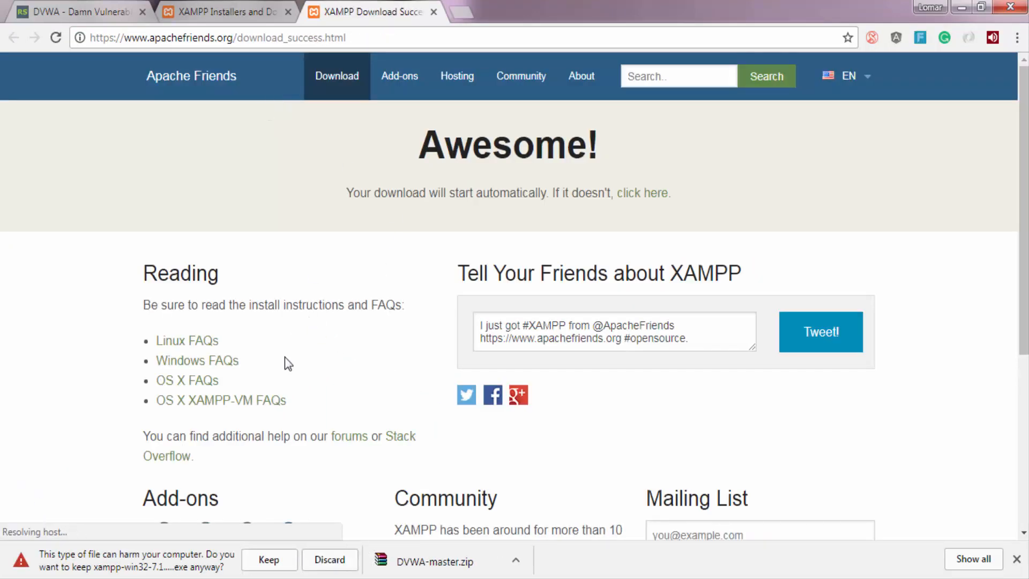
click(273, 564)
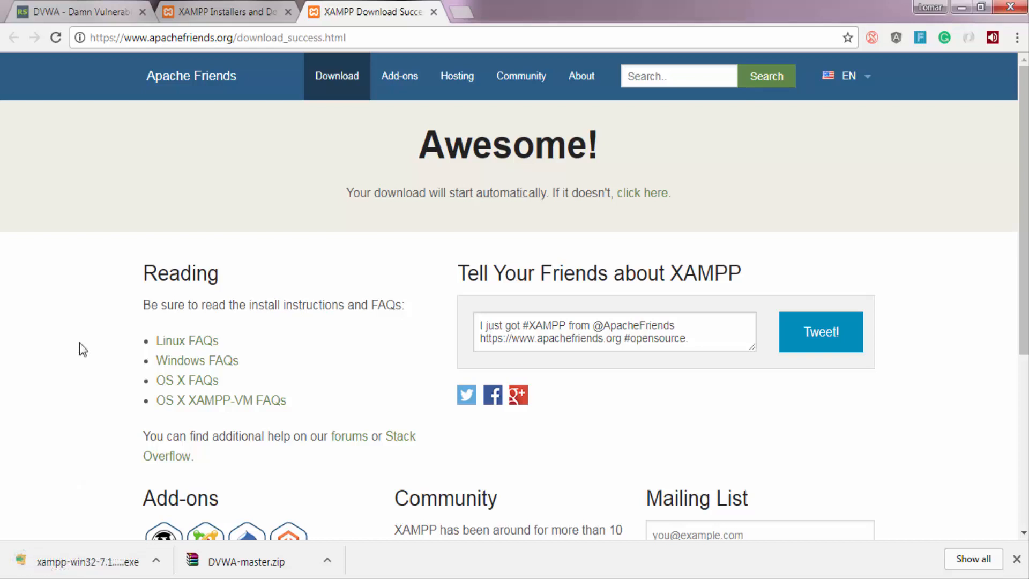
Launch the downloaded XAMPP installer, accept the UAC warning, and locate the installer file in its folder.
click(87, 560)
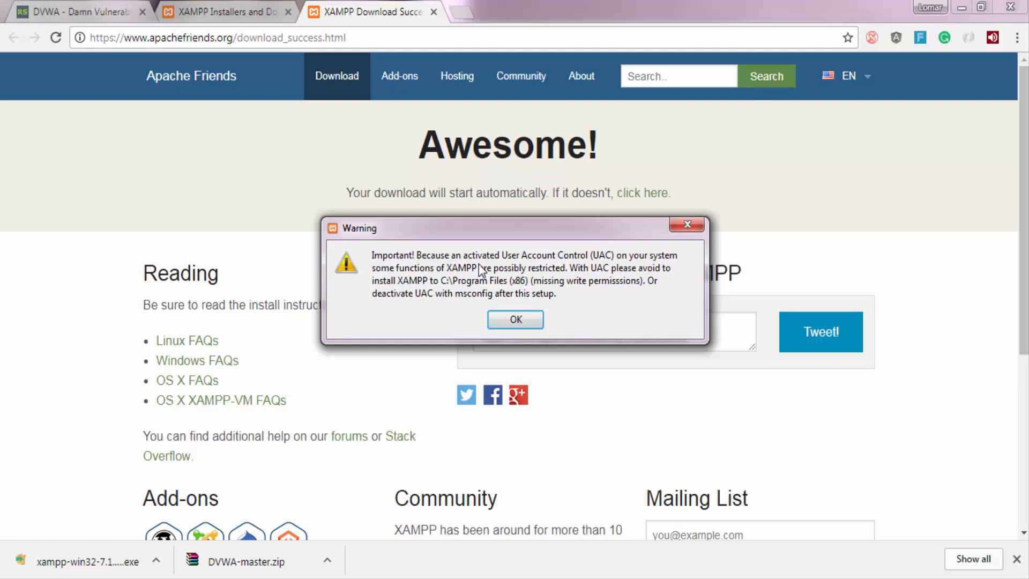
click(521, 321)
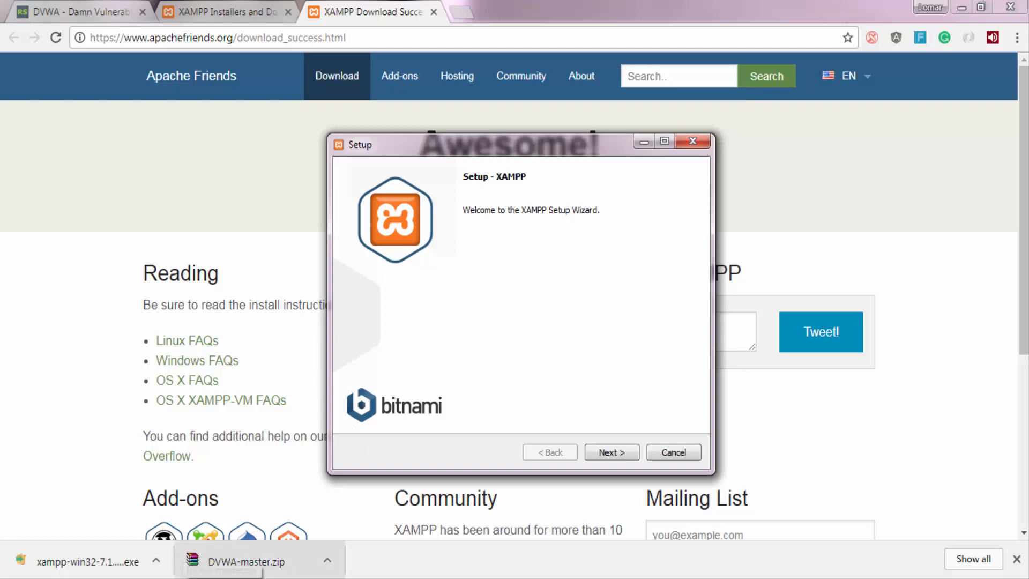
click(156, 560)
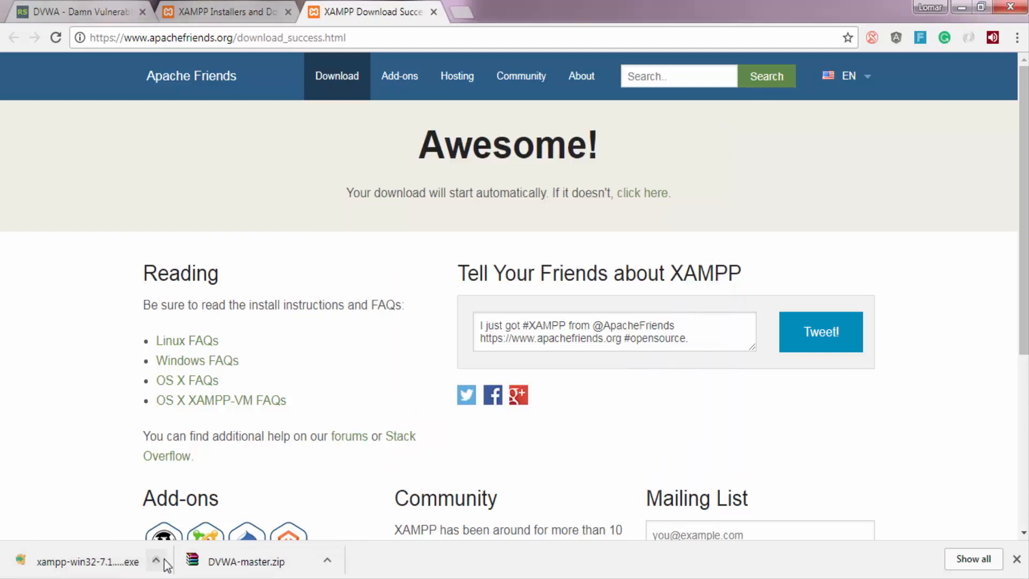
click(190, 513)
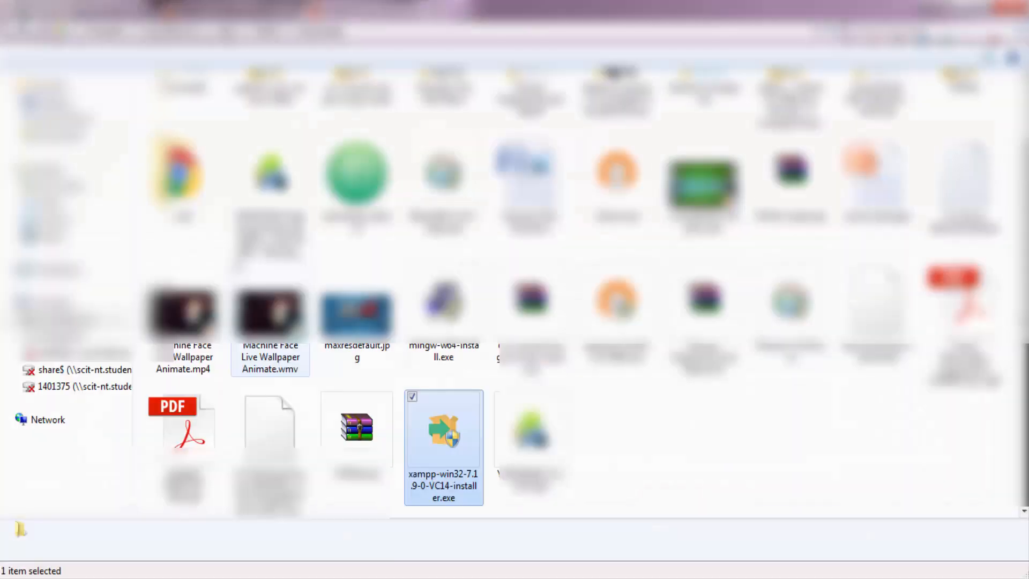
right_click(440, 443)
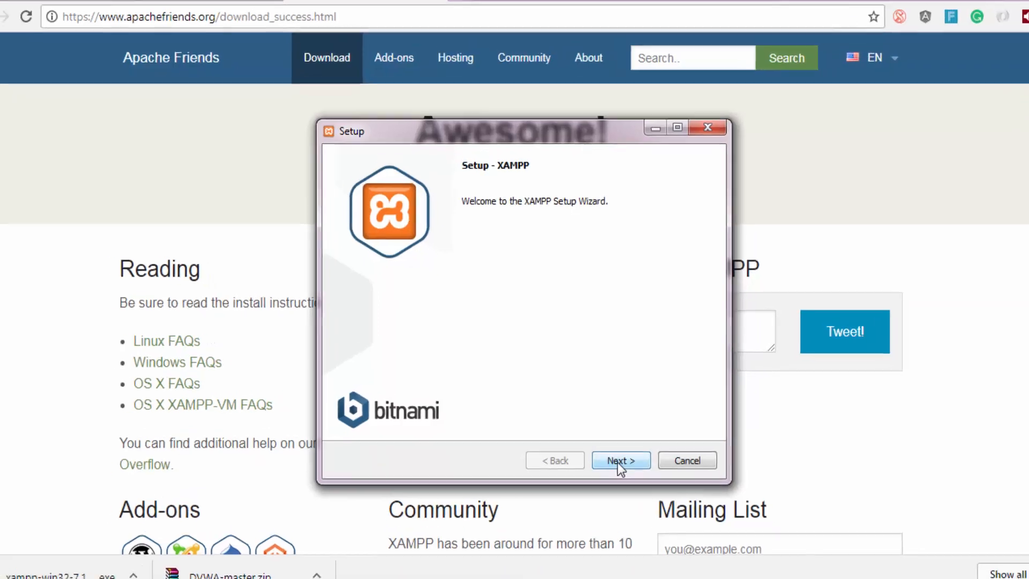
Try to install XAMPP with all components into C:\xampp, and cancel the setup.
click(610, 454)
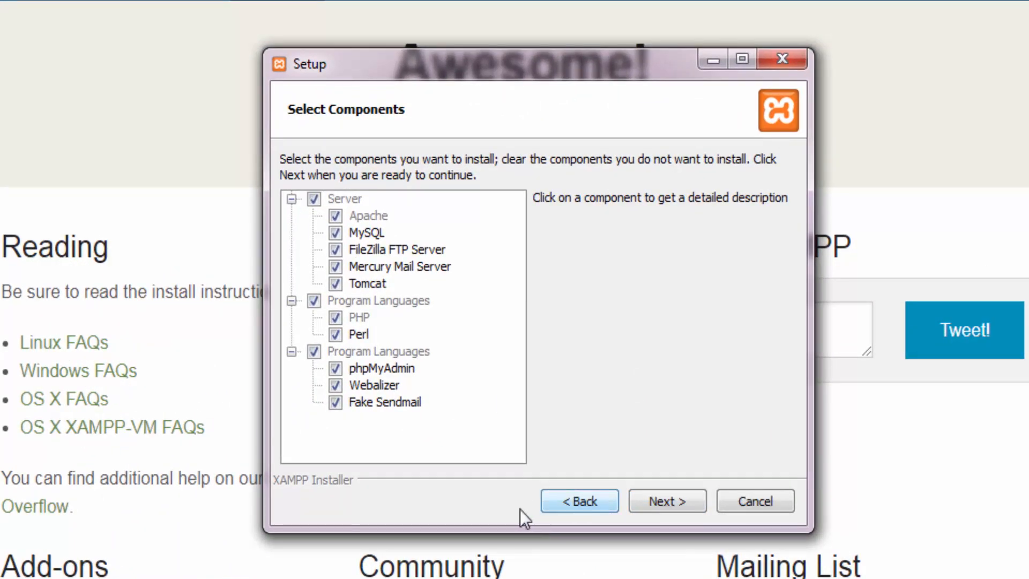
click(672, 503)
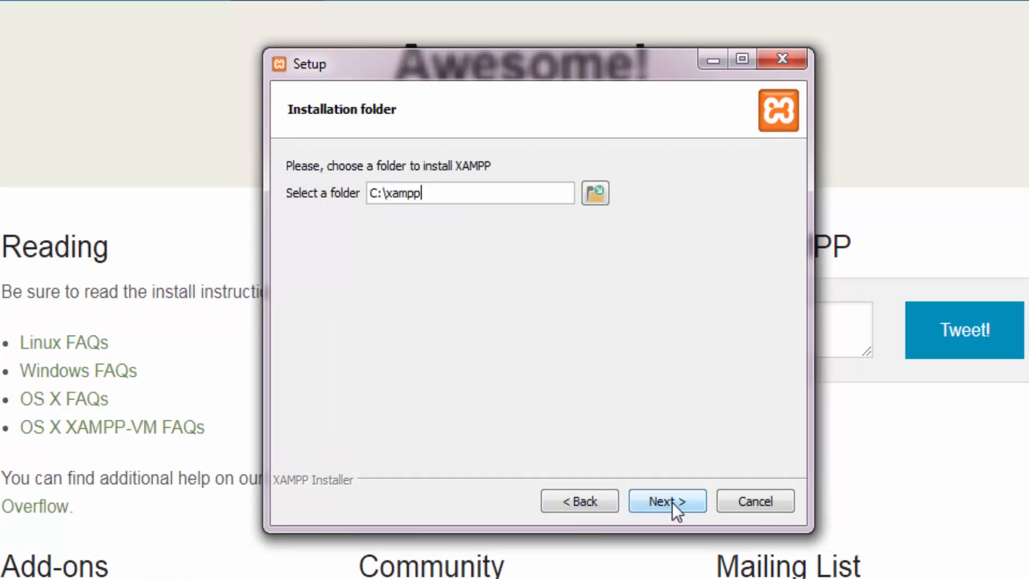
drag(428, 198, 307, 192)
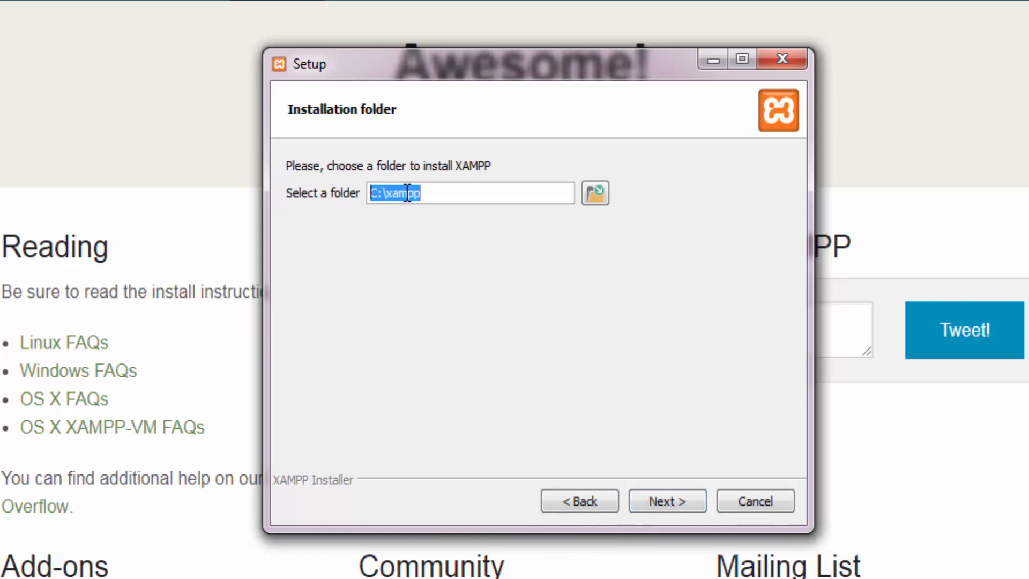
click(668, 501)
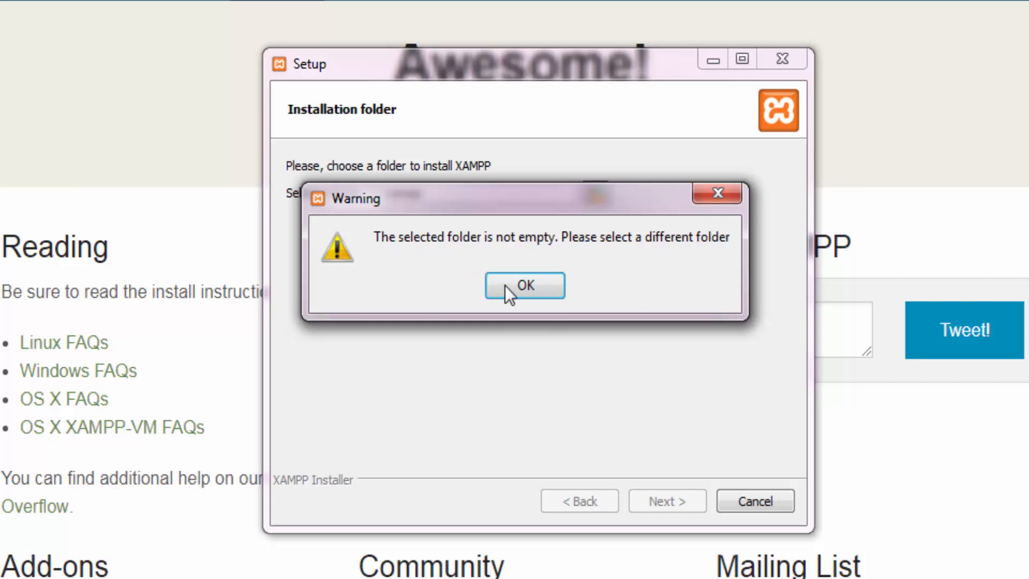
click(520, 293)
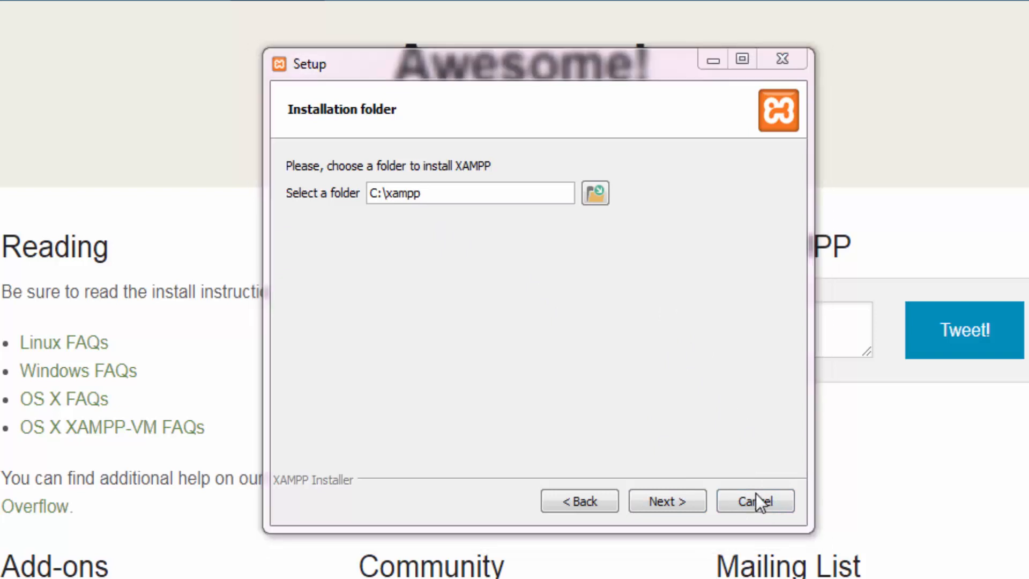
click(757, 500)
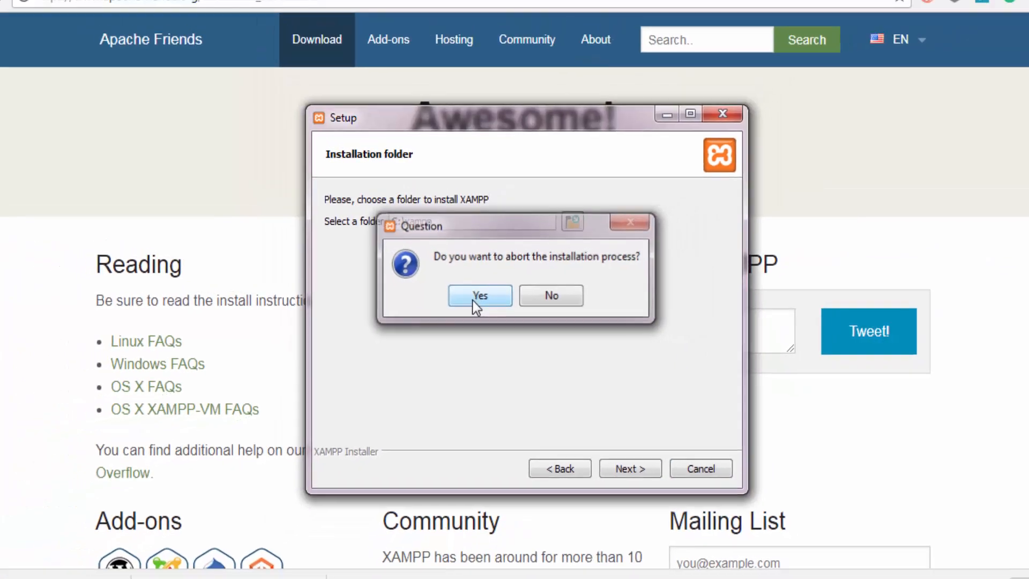
click(474, 300)
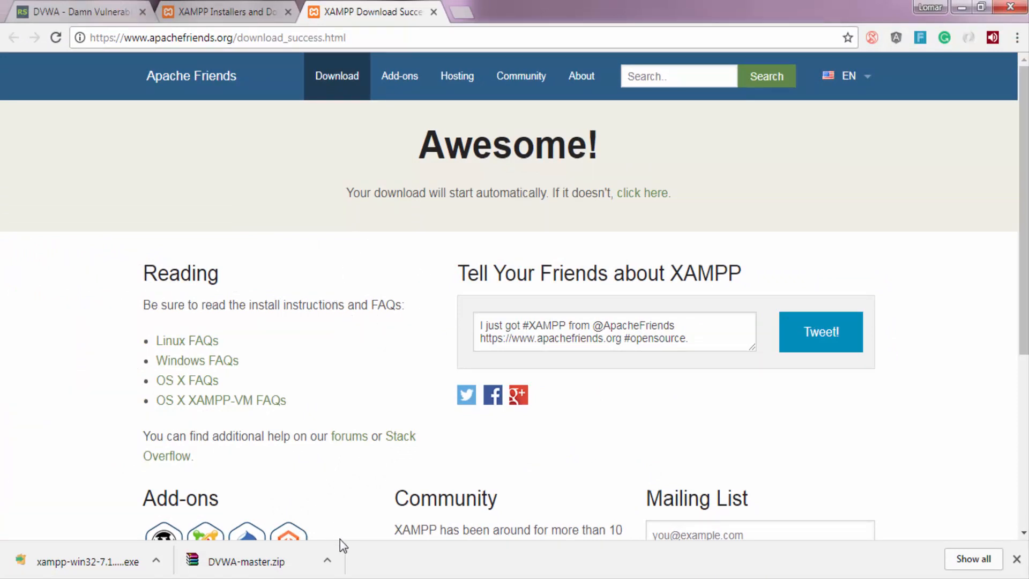
Locate DVWA-master.zip in its folder and extract it to a DVWA-master folder in Downloads.
click(328, 561)
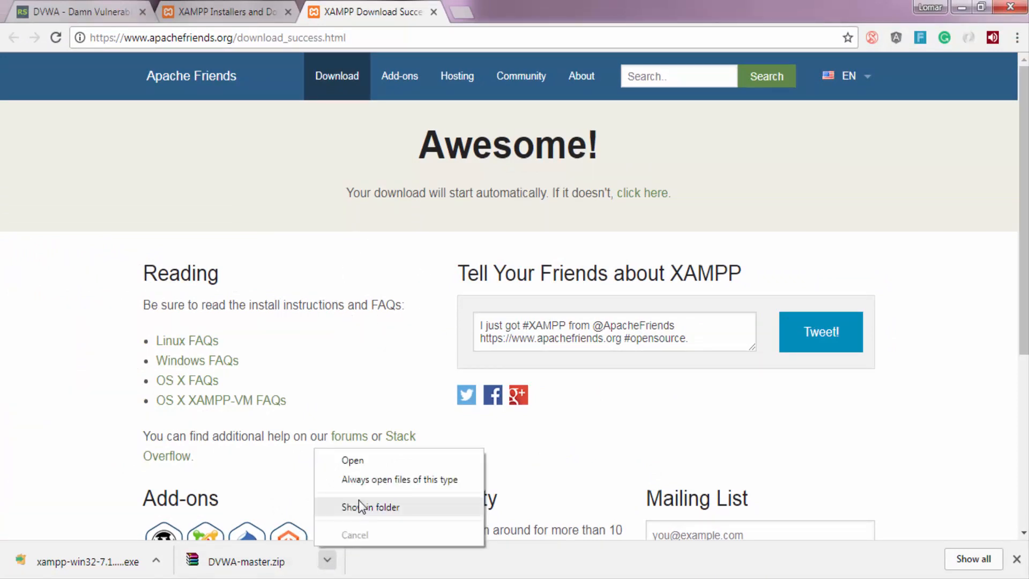
click(353, 505)
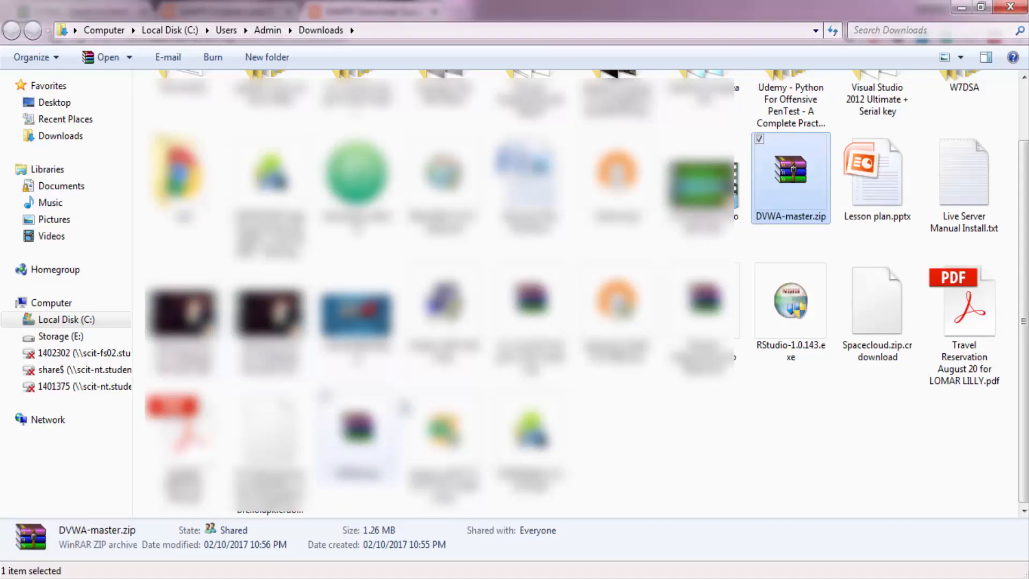
right_click(781, 176)
click(665, 271)
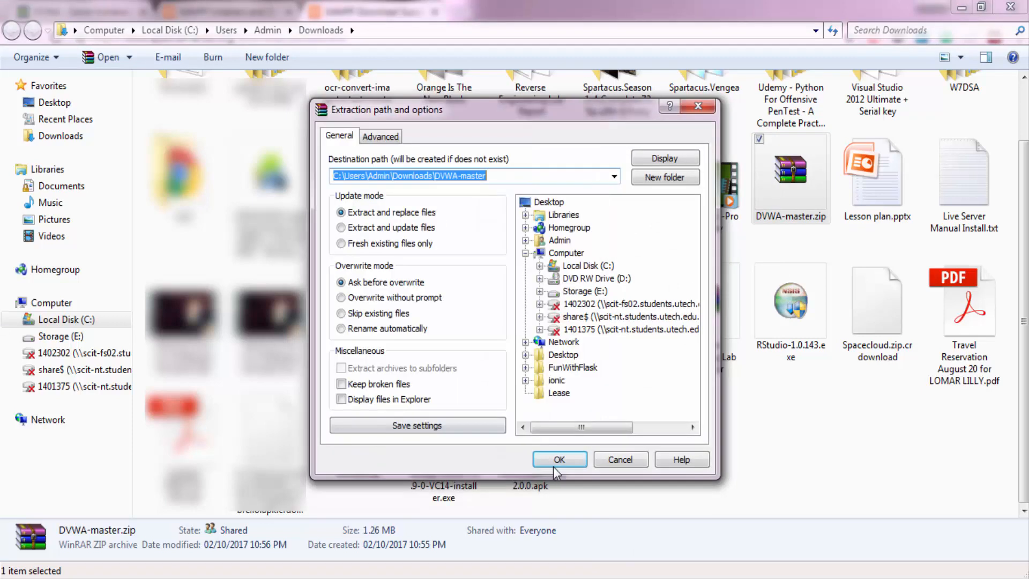
click(559, 460)
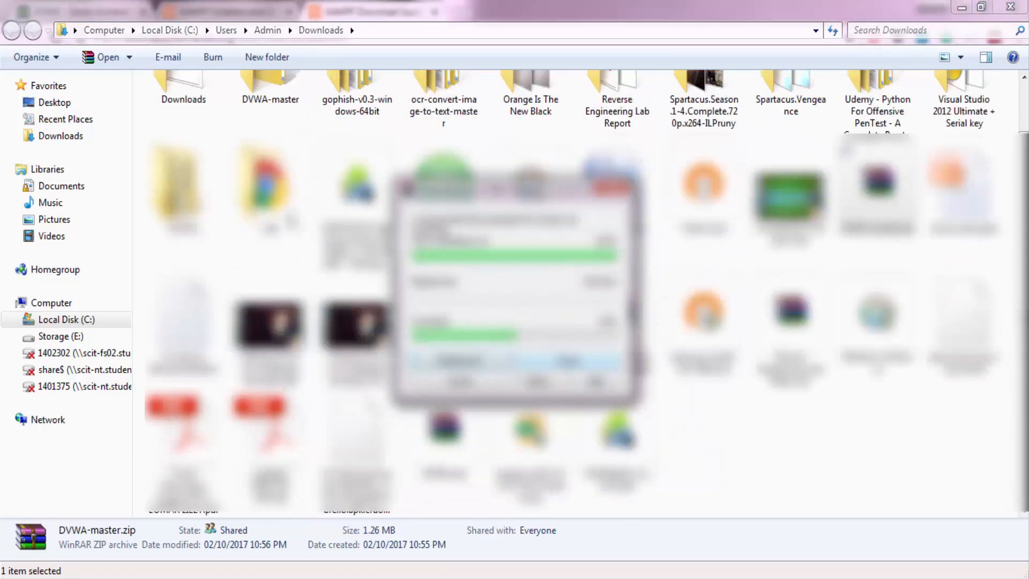
Check the contents of the inner DVWA-master folder among the extracted files and rename that folder to dvwa.
double_click(268, 83)
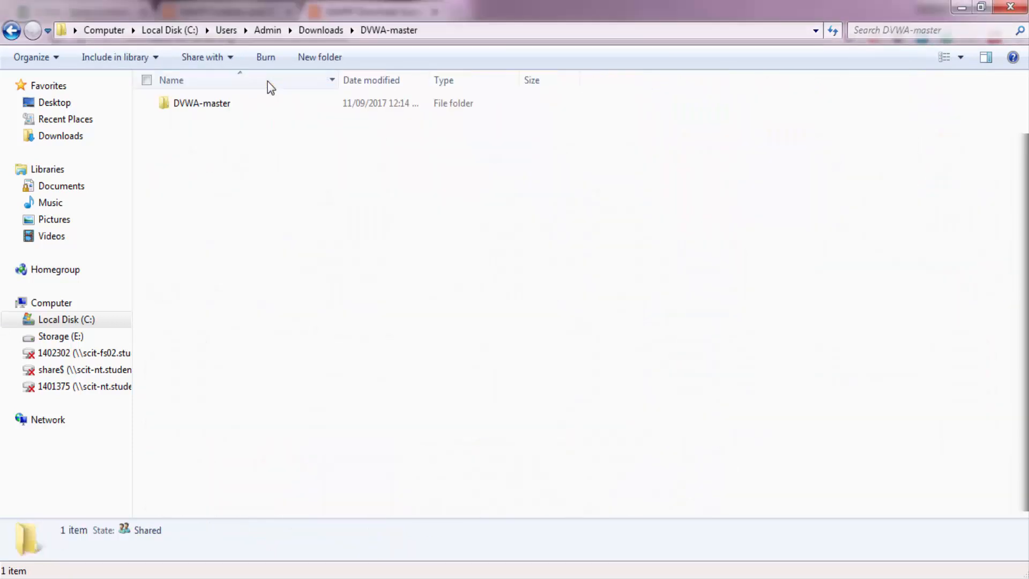
click(225, 113)
double_click(224, 107)
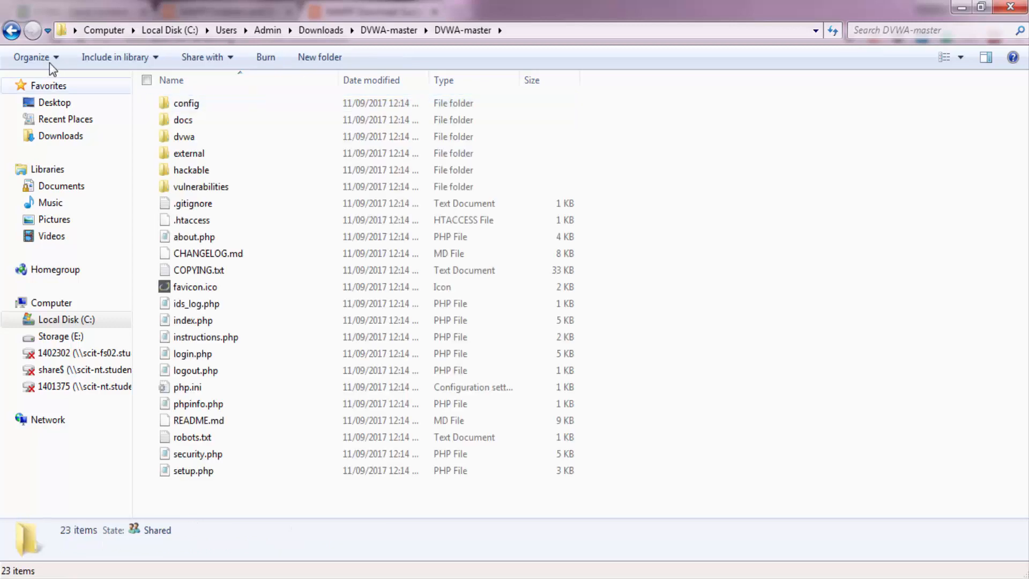
click(12, 30)
right_click(195, 112)
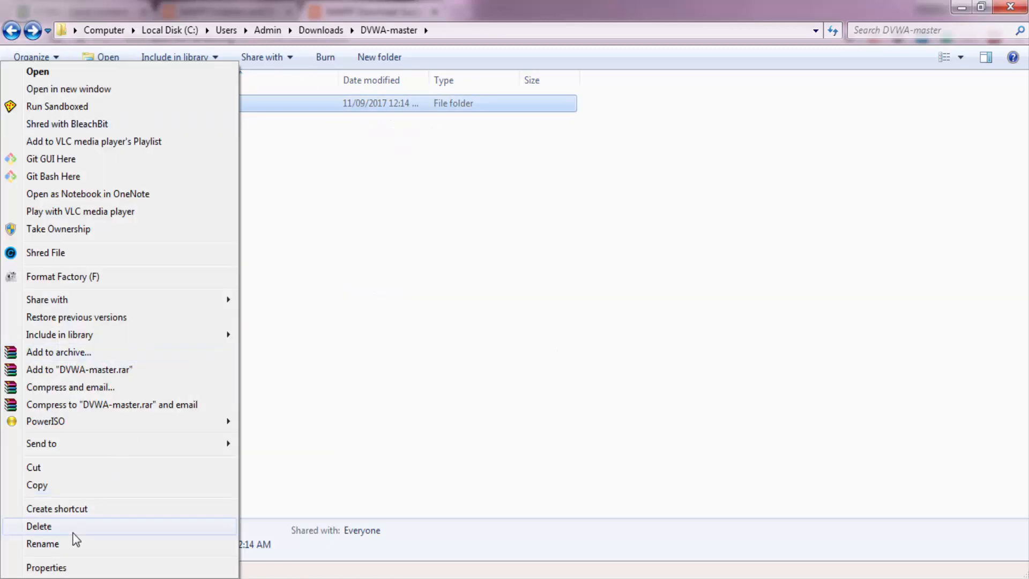
click(74, 541)
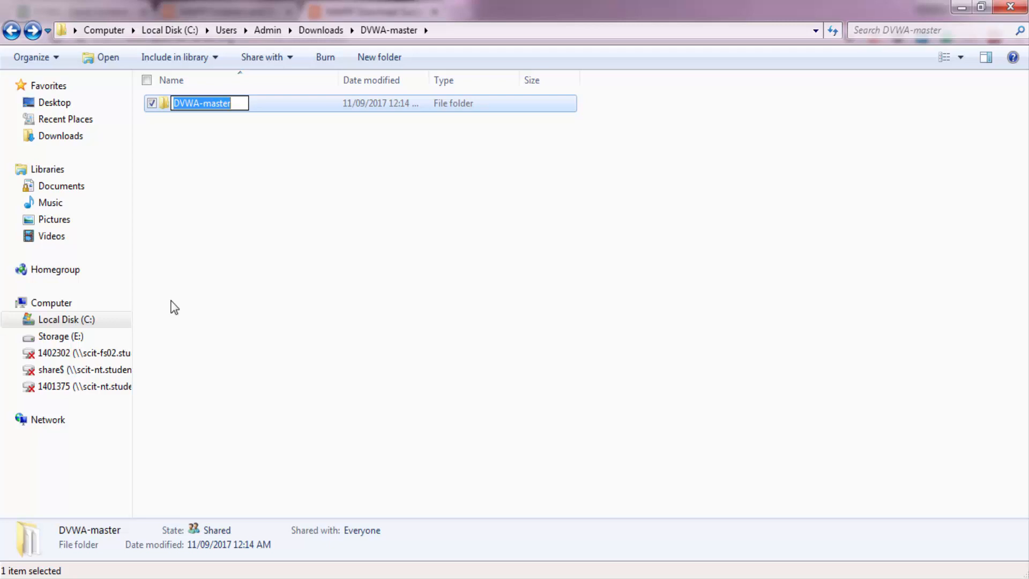
text(dvwa)
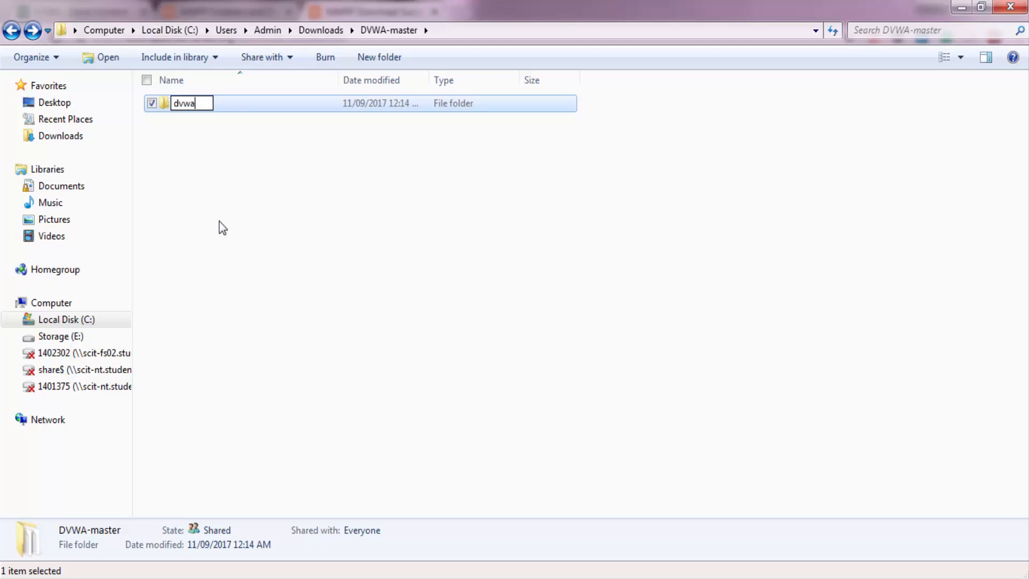
click(228, 163)
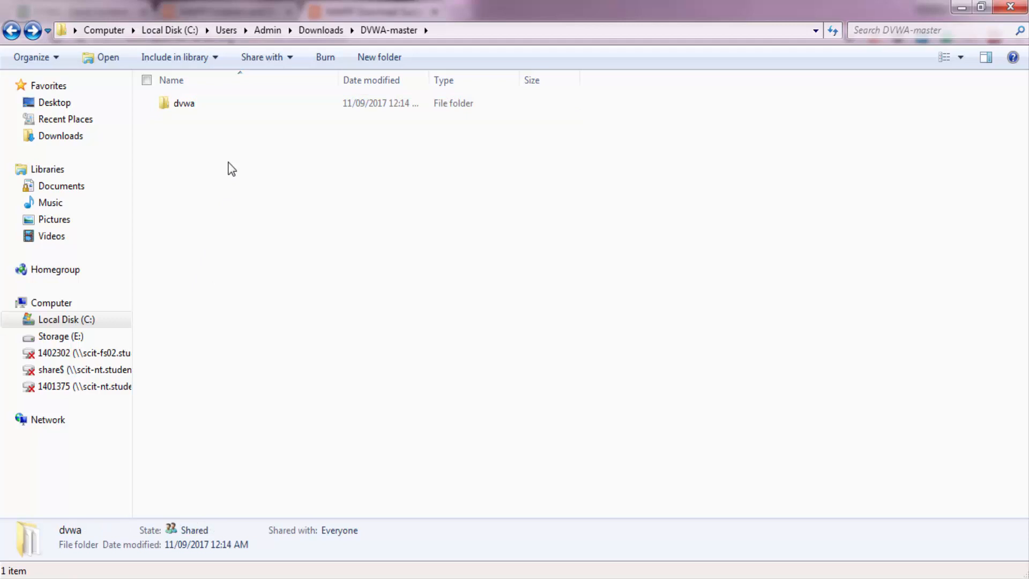
Copy the renamed dvwa folder.
click(225, 104)
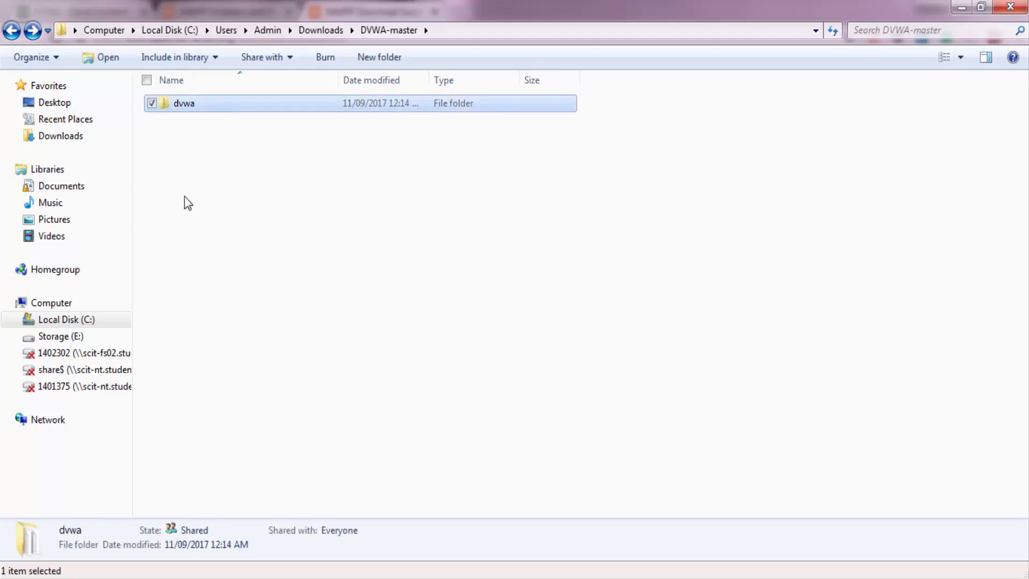
right_click(189, 108)
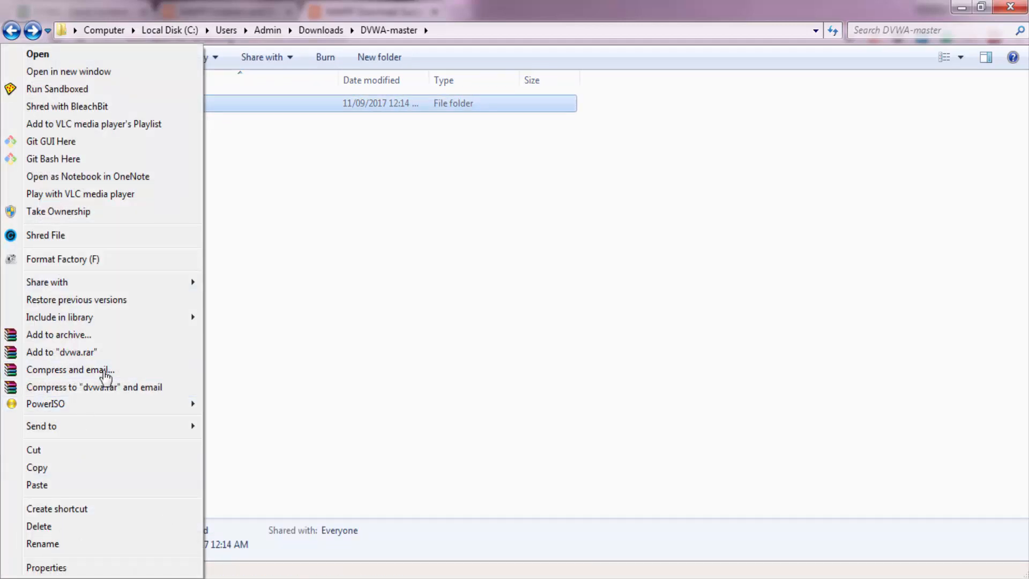
click(231, 263)
click(230, 263)
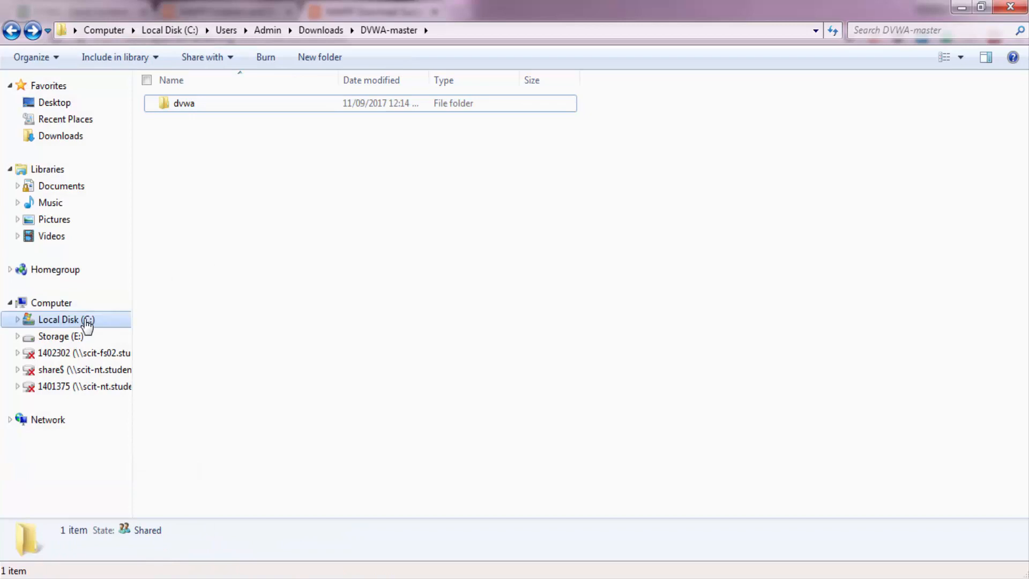
Paste the copied dvwa folder into C:\xampp\htdocs.
click(86, 320)
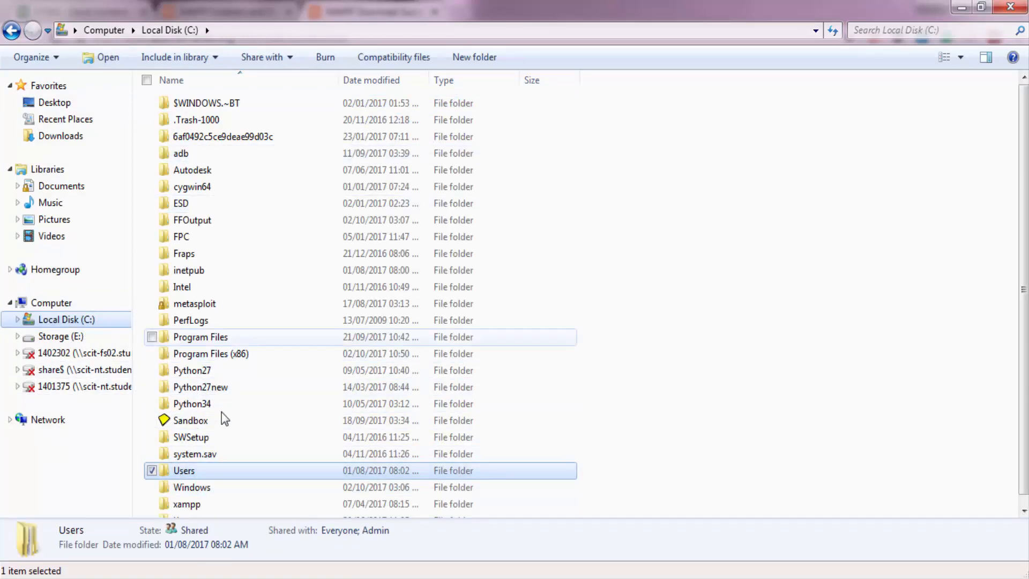
double_click(209, 504)
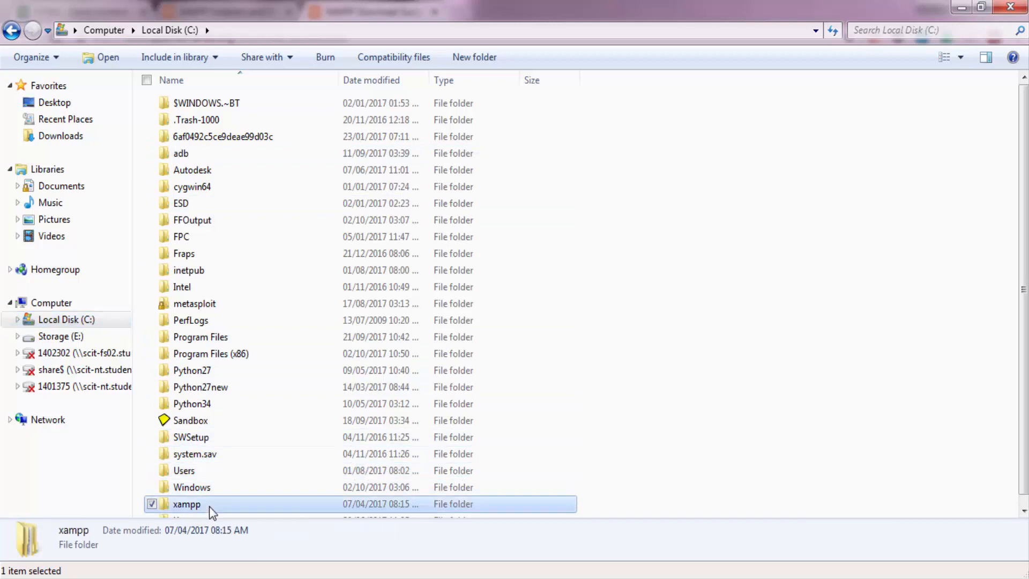
click(278, 35)
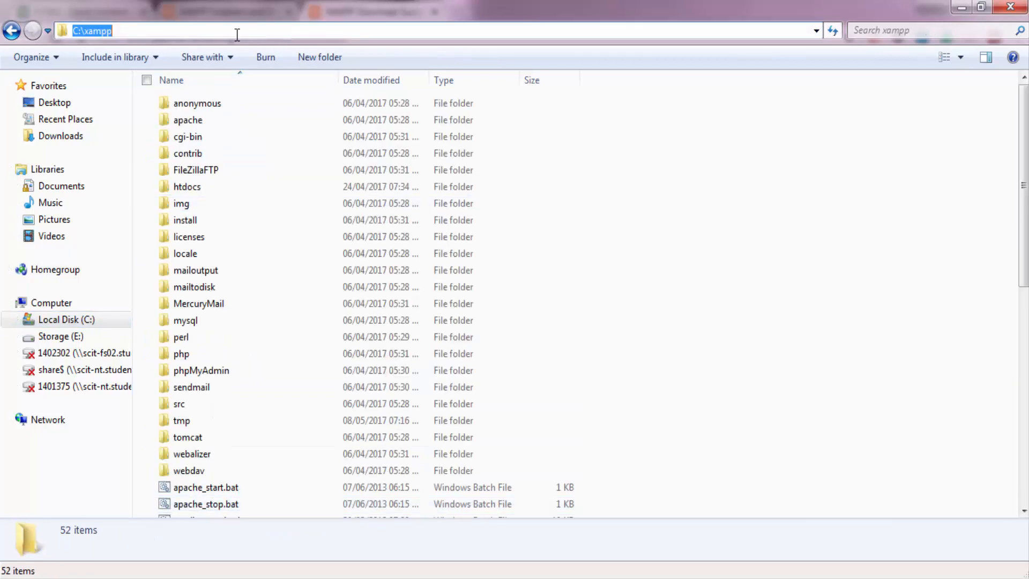
click(124, 31)
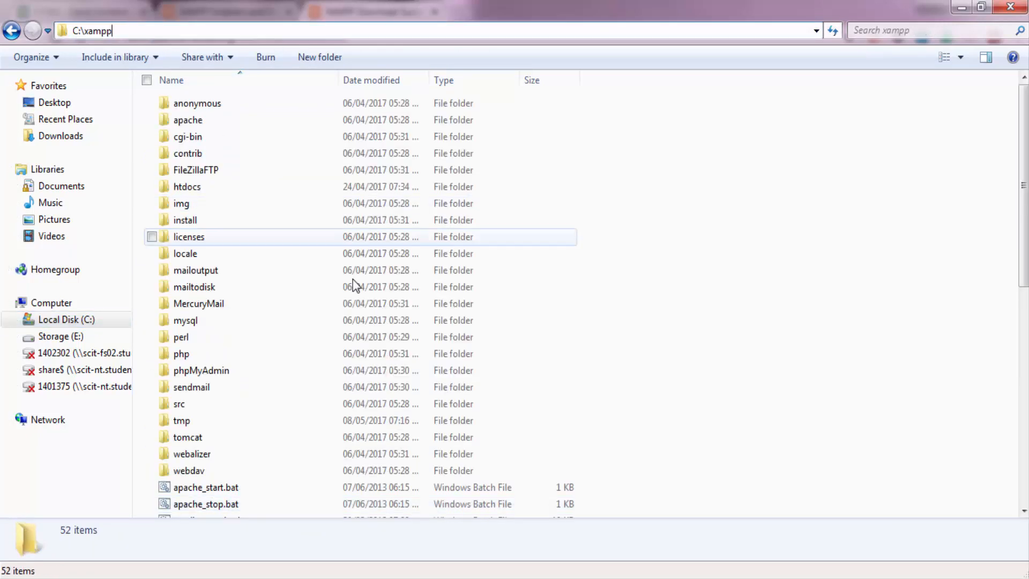
double_click(197, 192)
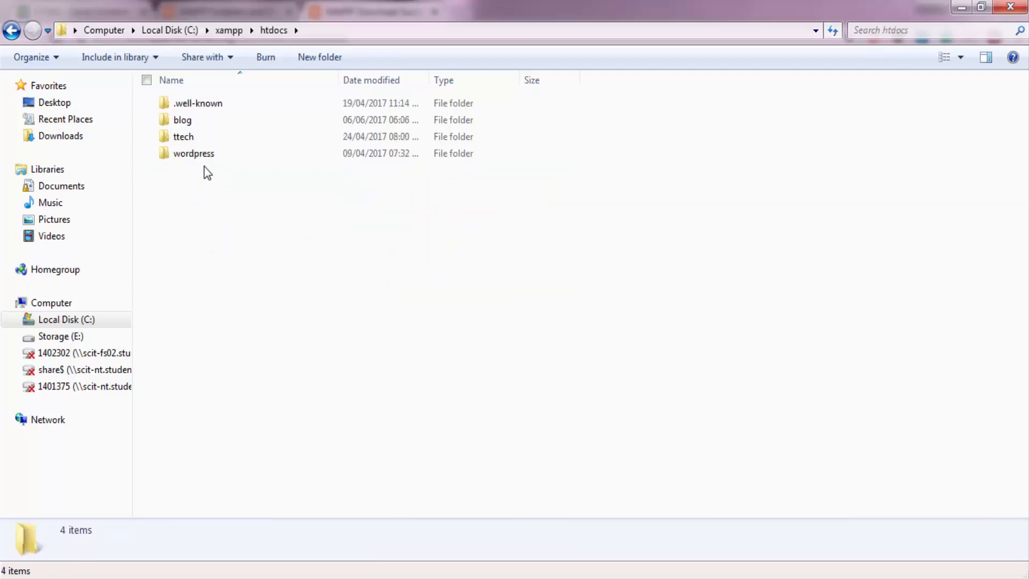
key(ctrl+v)
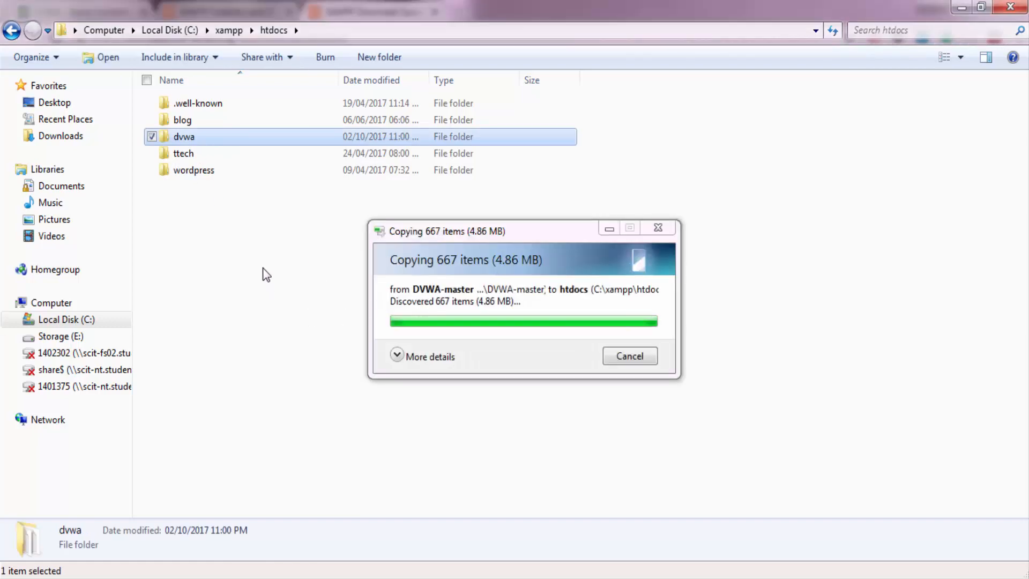
click(254, 263)
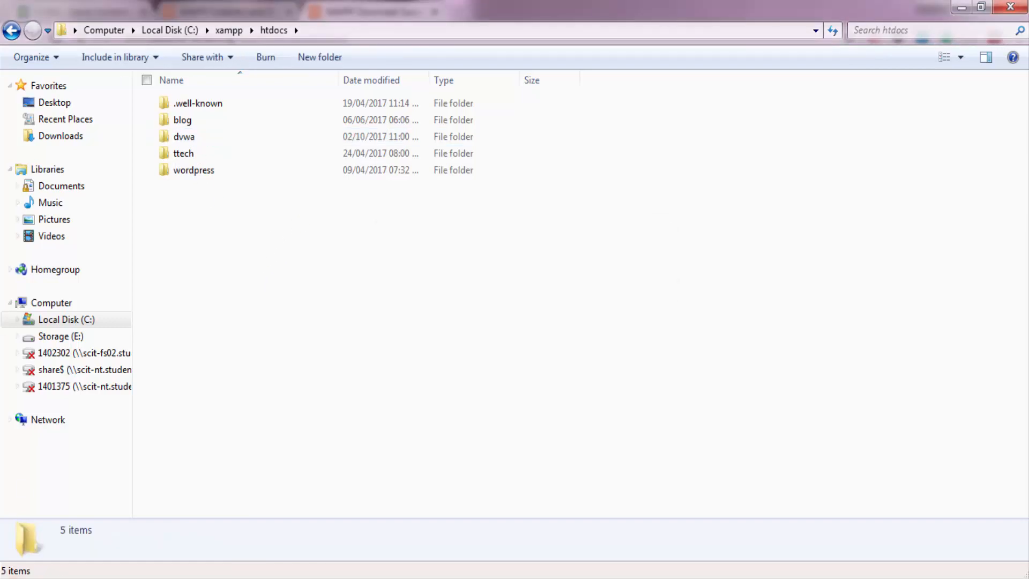
Open the XAMPP Control Panel, start the MySQL module and try to start the Apache module.
key(super)
text(xa)
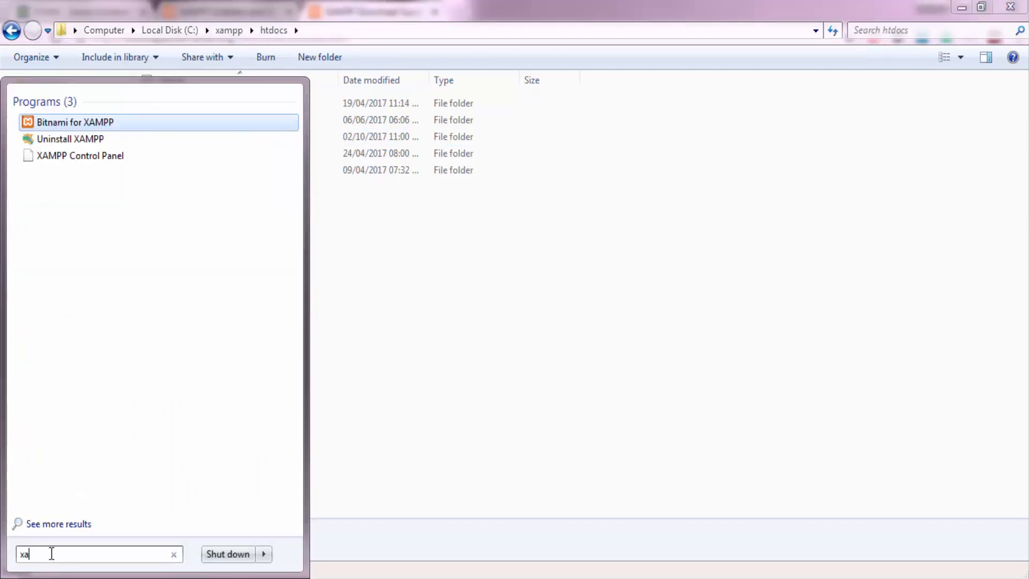
text(mp)
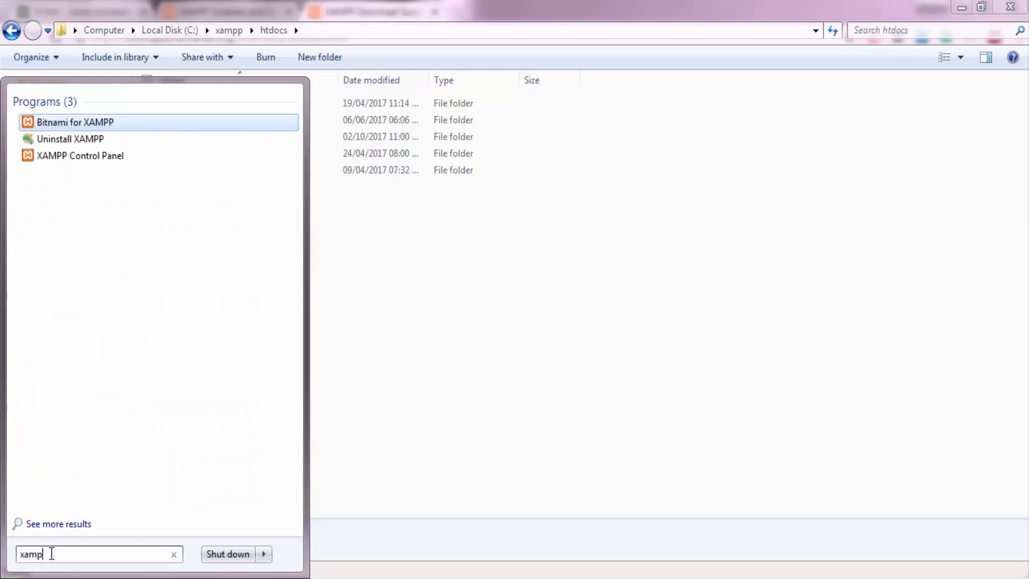
click(96, 161)
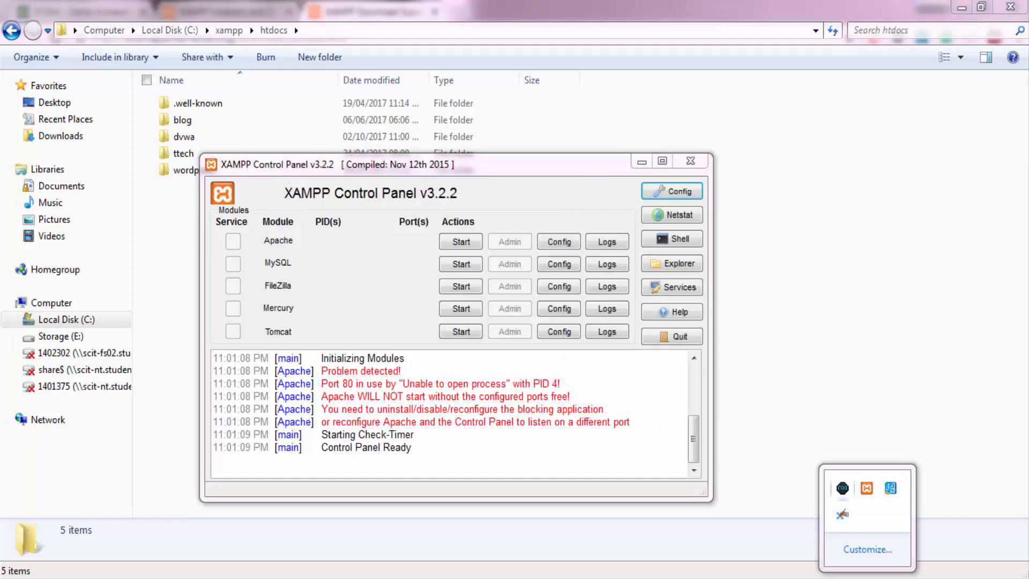
click(523, 172)
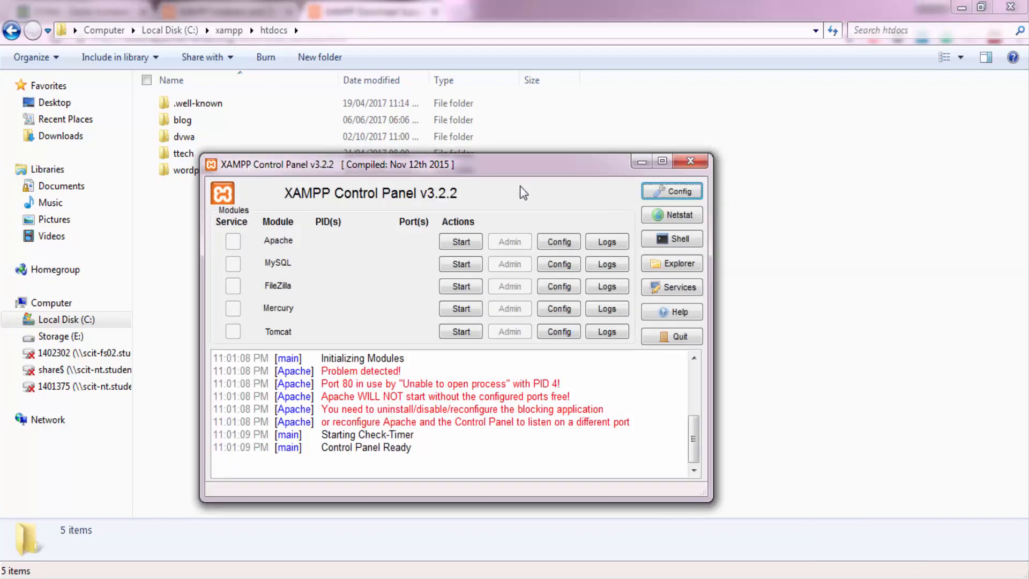
click(461, 246)
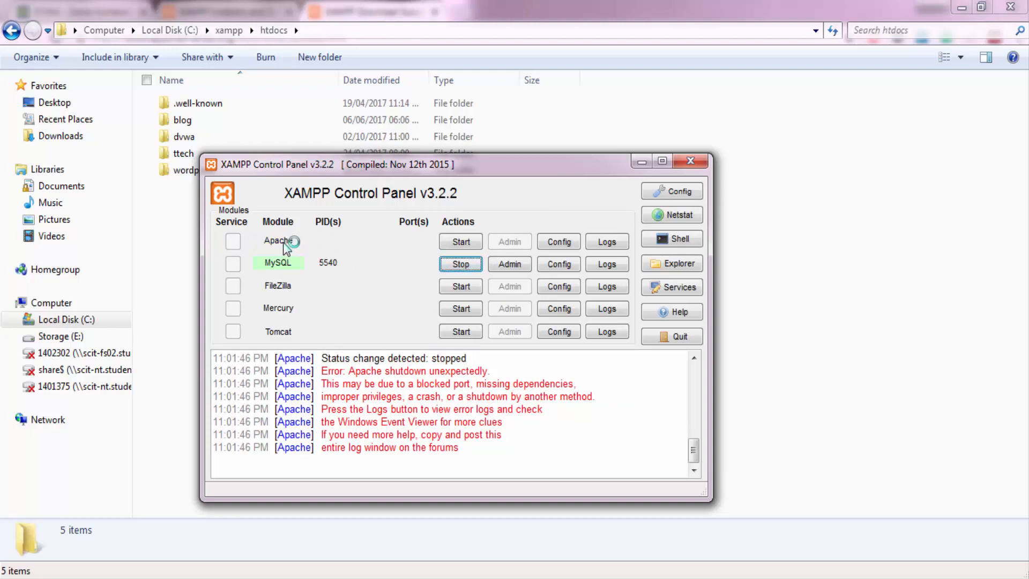
click(471, 241)
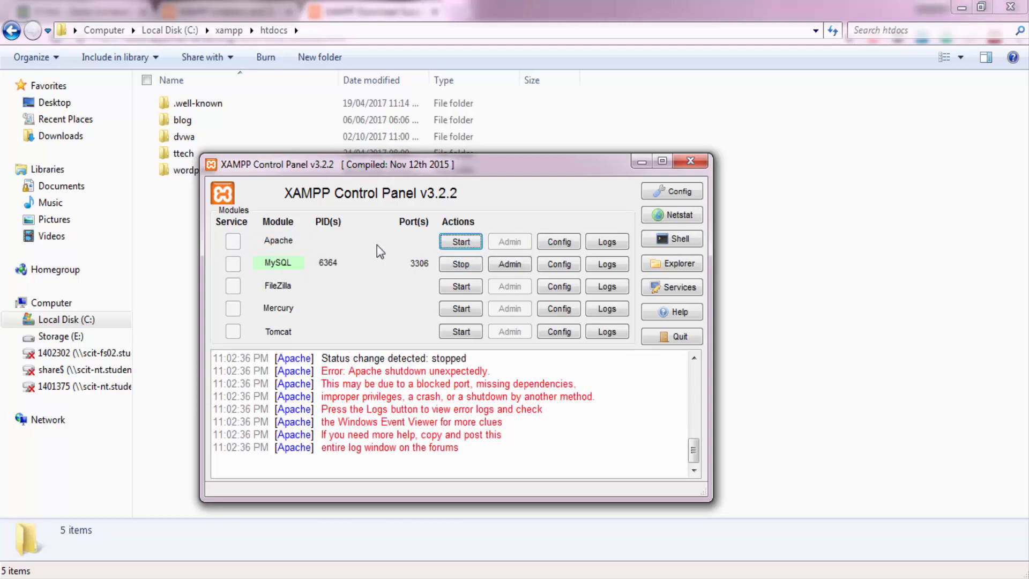
Change the Listen port to 8080 in Apache's httpd.conf, save and close the file, and start Apache again.
click(560, 243)
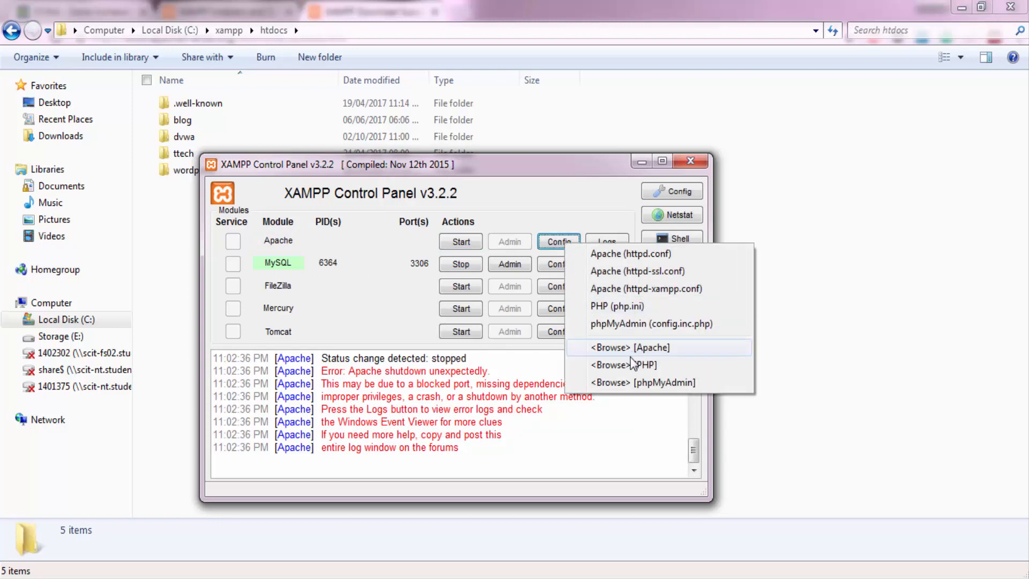
click(658, 260)
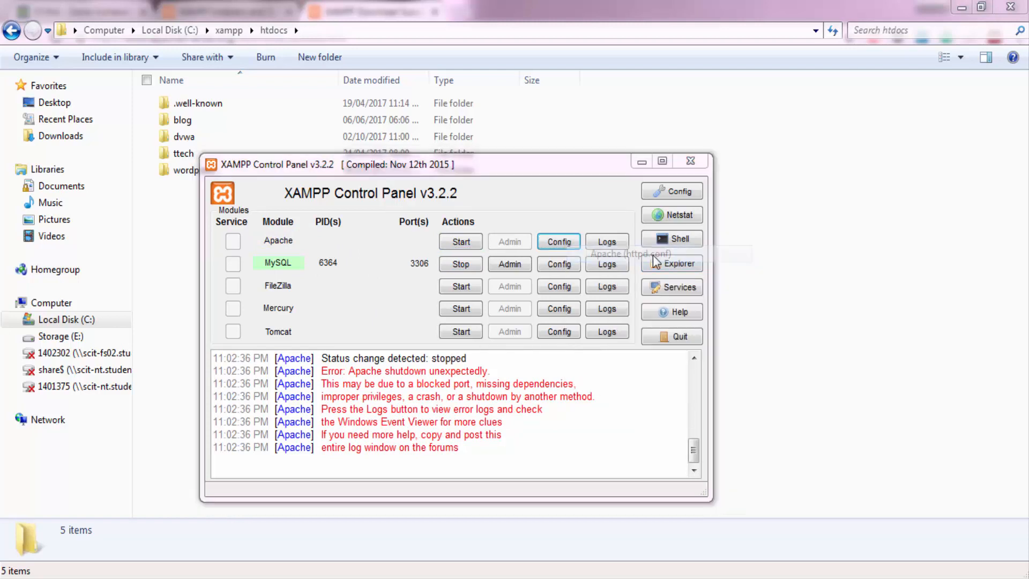
scroll(421, 346, down, 10)
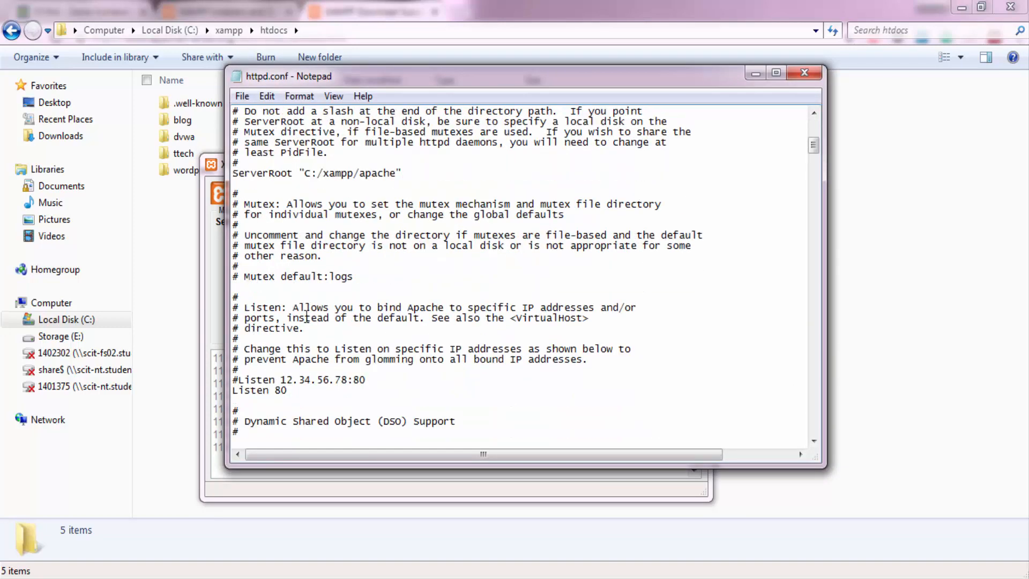
scroll(305, 341, down, 3)
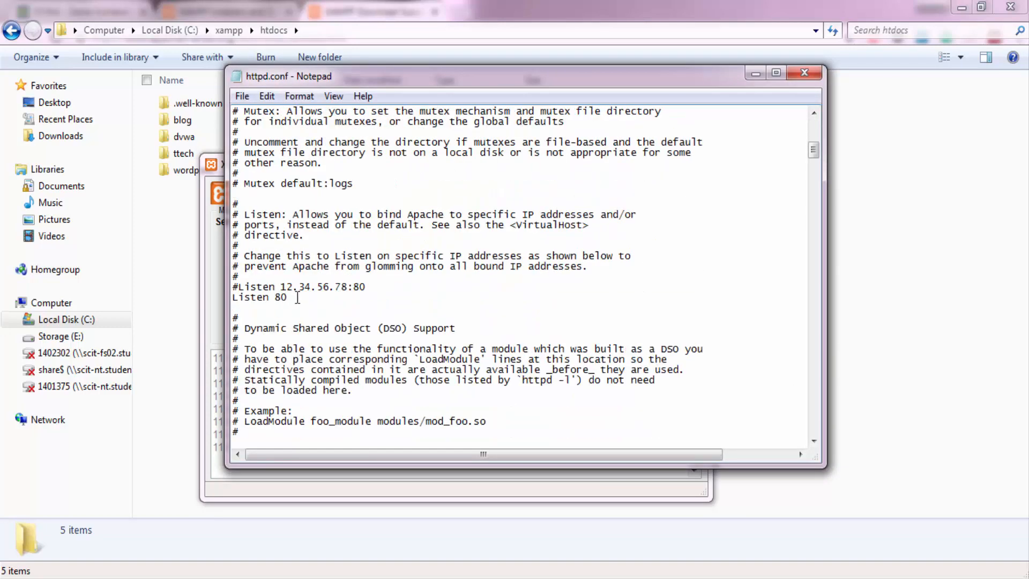
drag(293, 298, 234, 303)
click(297, 302)
click(242, 96)
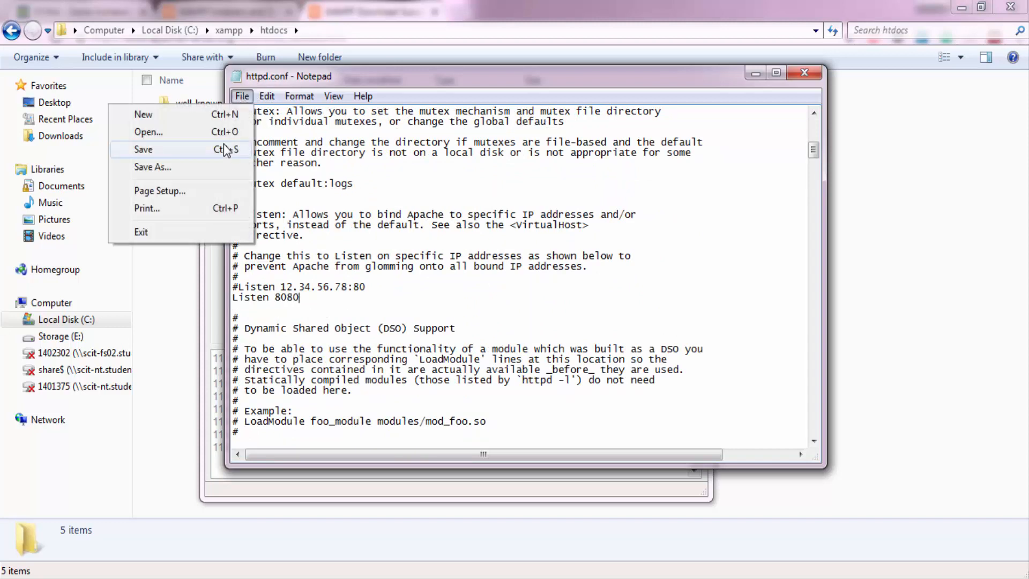
click(179, 152)
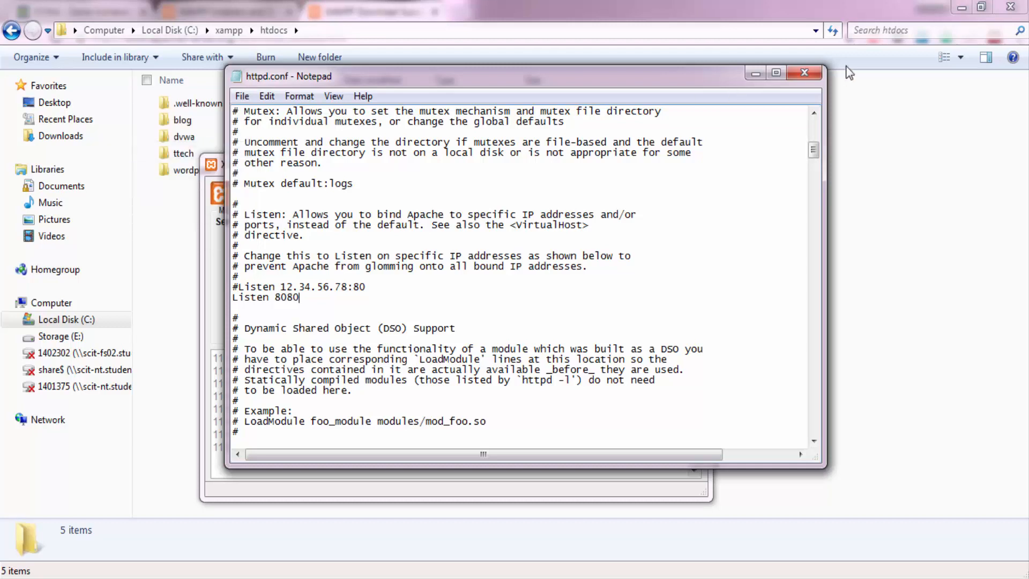
click(804, 73)
click(460, 242)
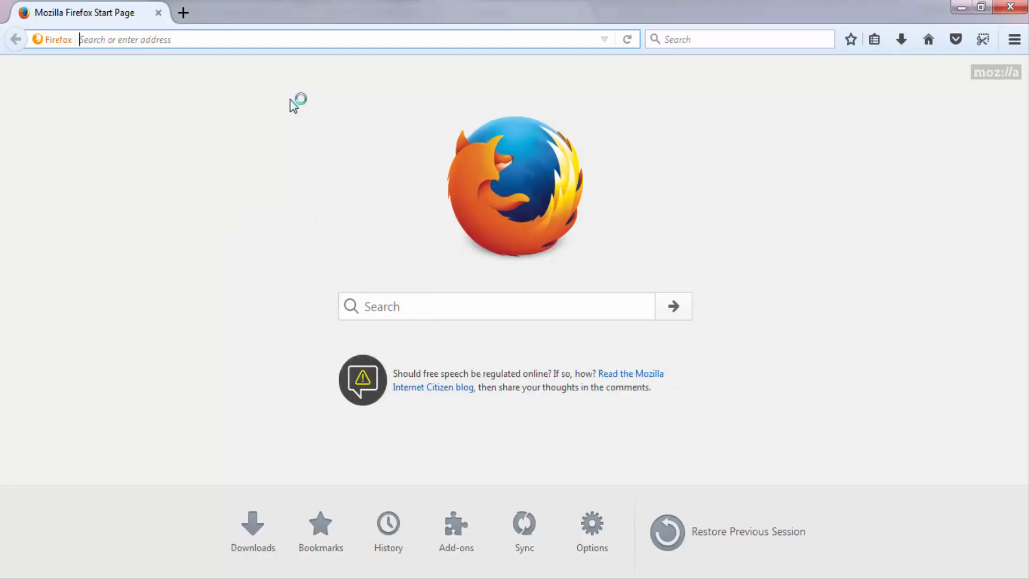
Load localhost:8080/dvwa in Firefox.
text(loc)
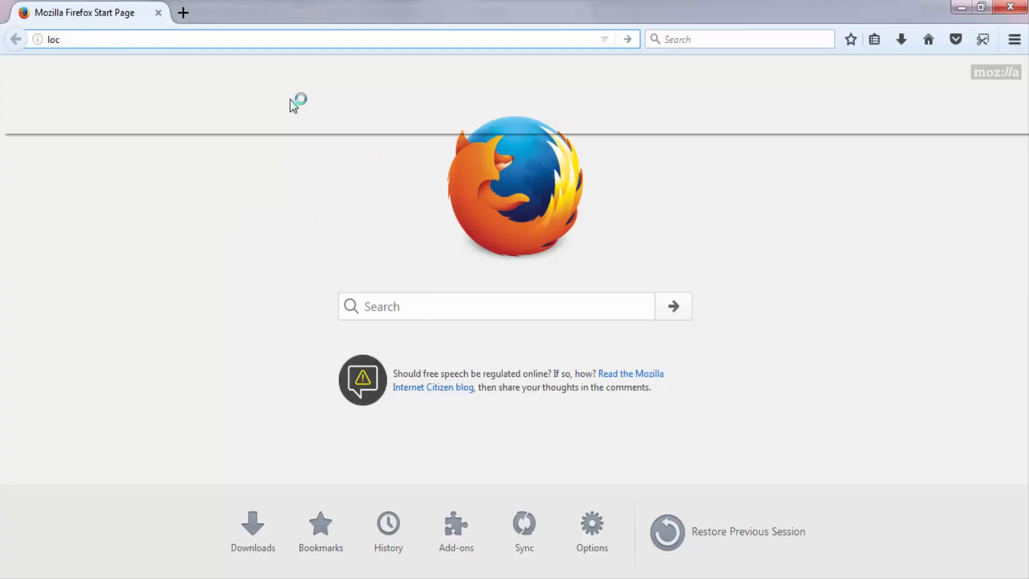
text(alhost/)
key(Right)
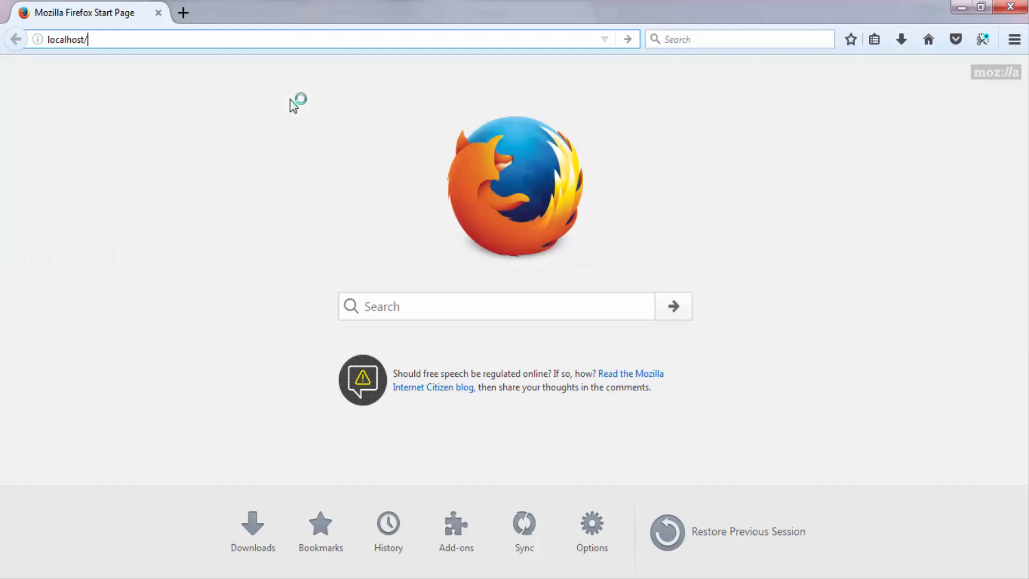
key(BackSpace)
text(:)
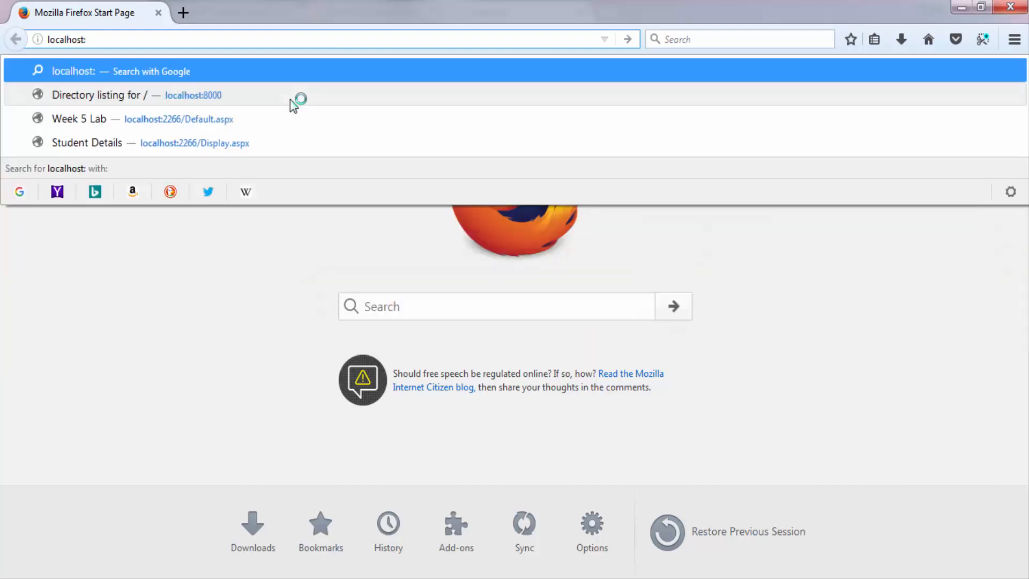
text(8080)
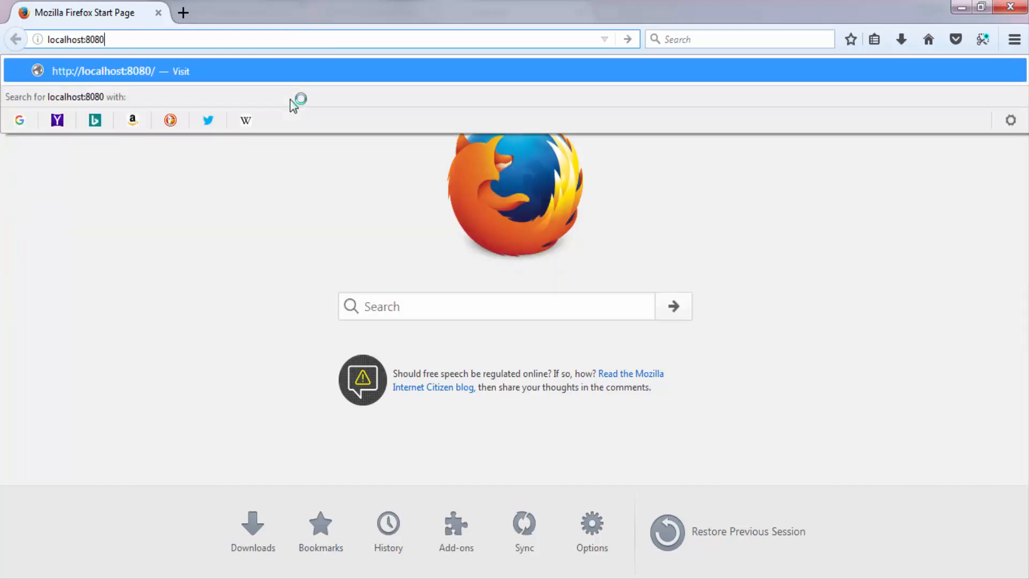
text(/dvwa)
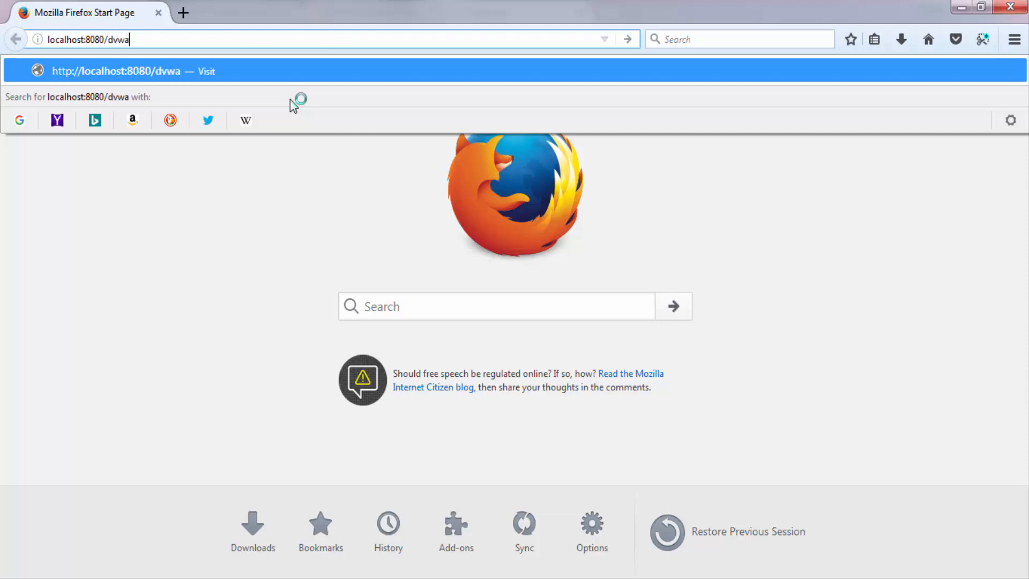
key(Return)
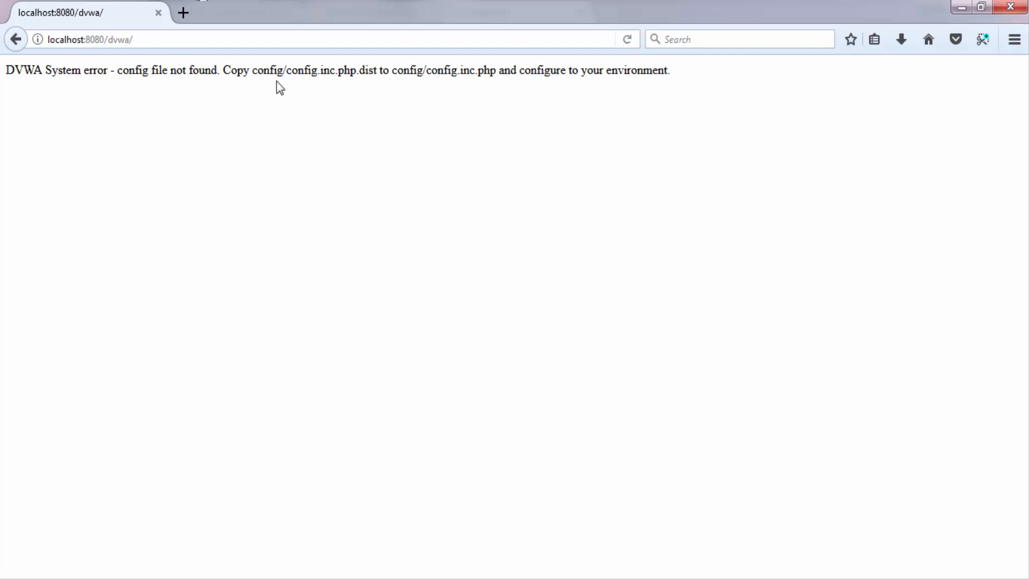
Open the dvwa folder in C:\xampp\htdocs and reread the config file instruction on the DVWA page in Firefox.
mouse_move(156, 567)
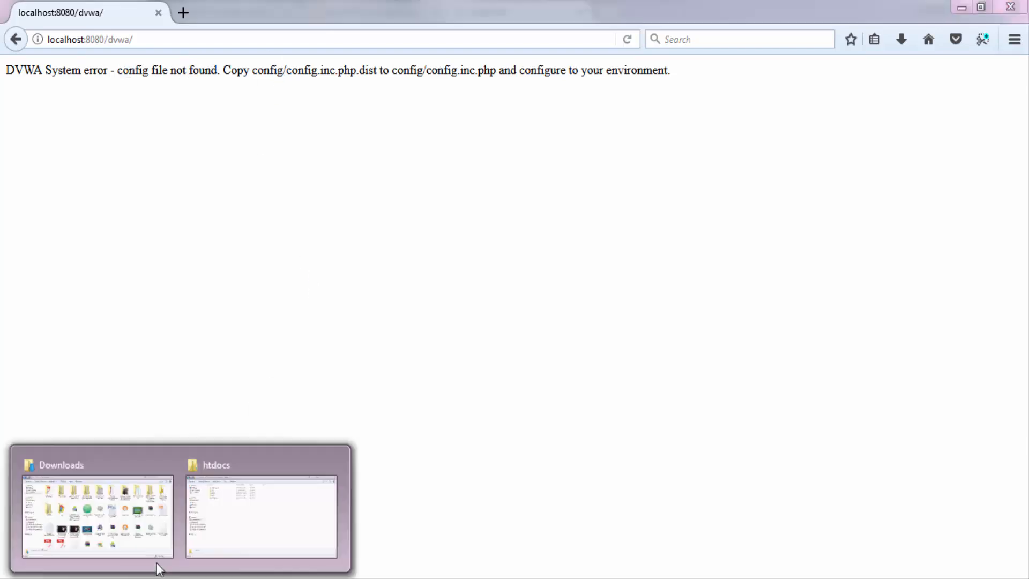
click(243, 535)
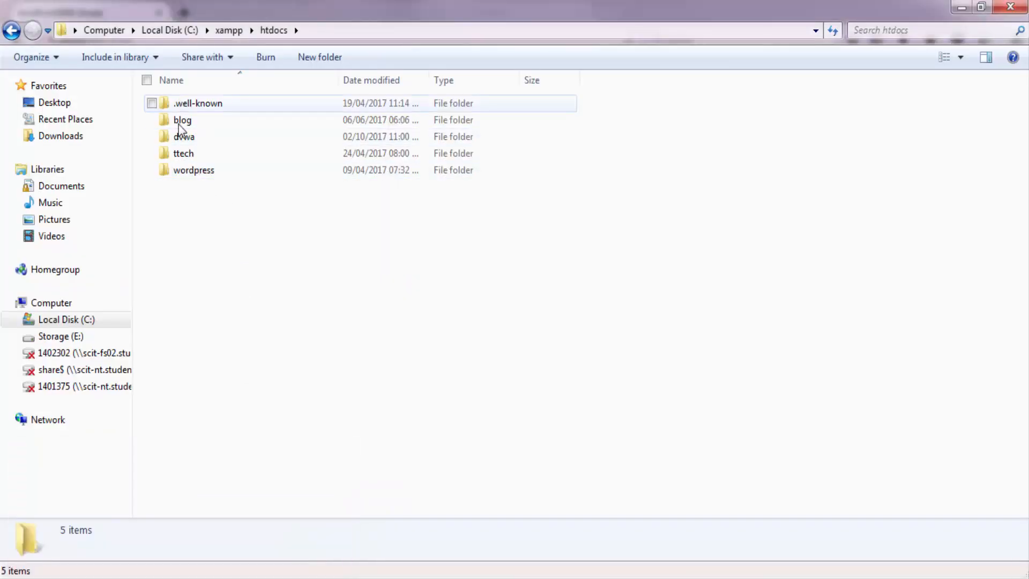
click(316, 31)
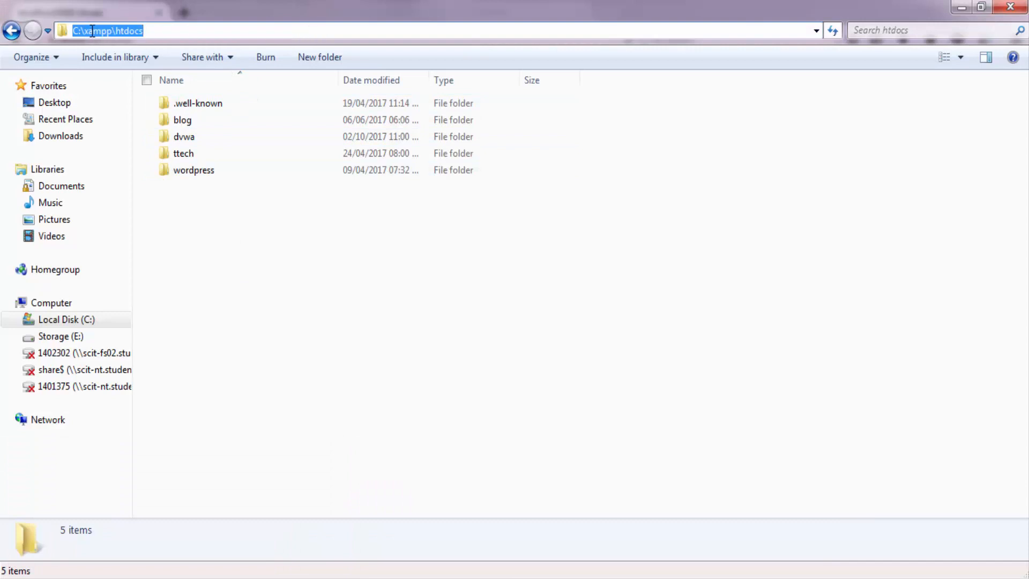
click(224, 237)
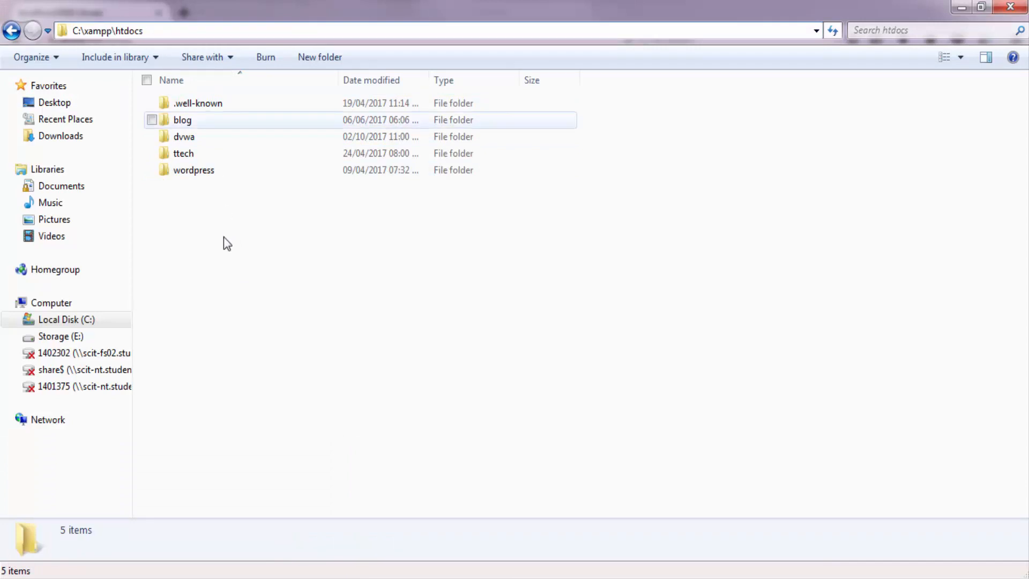
double_click(192, 141)
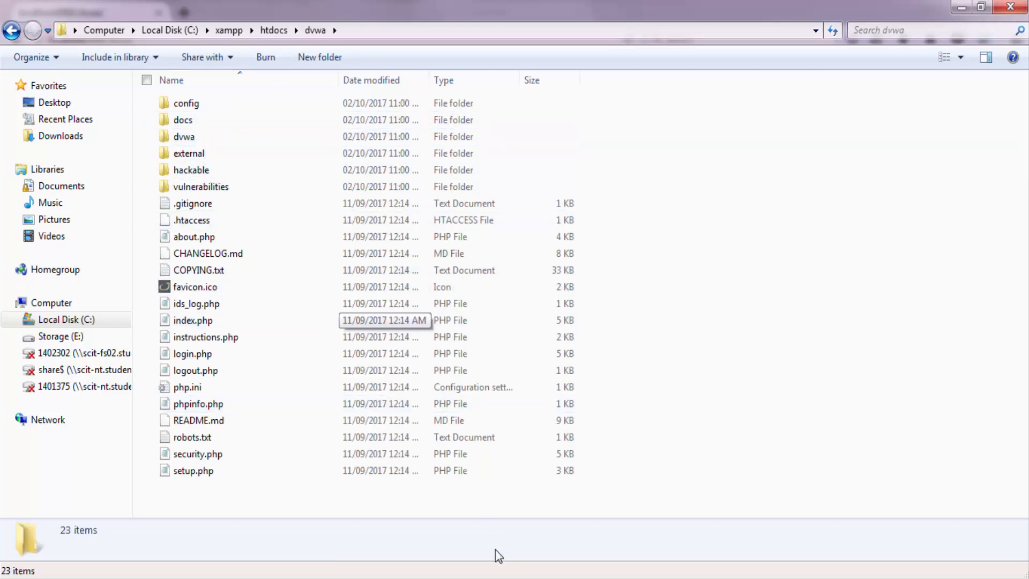
click(468, 559)
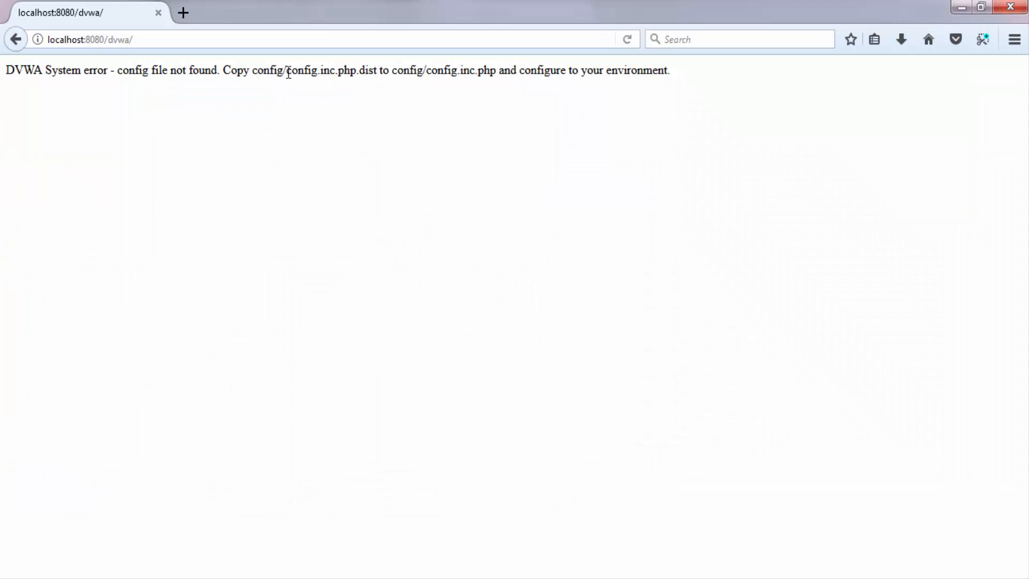
key(alt+Tab)
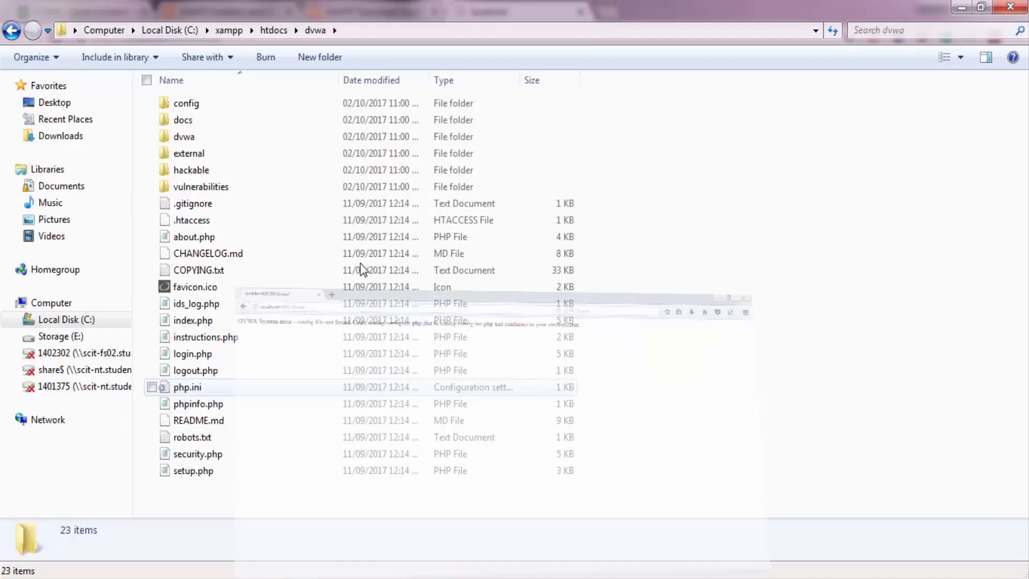
Rename config.inc.php.dist in the dvwa config folder to config.inc.php and accept the extension change.
double_click(193, 103)
click(220, 104)
right_click(221, 104)
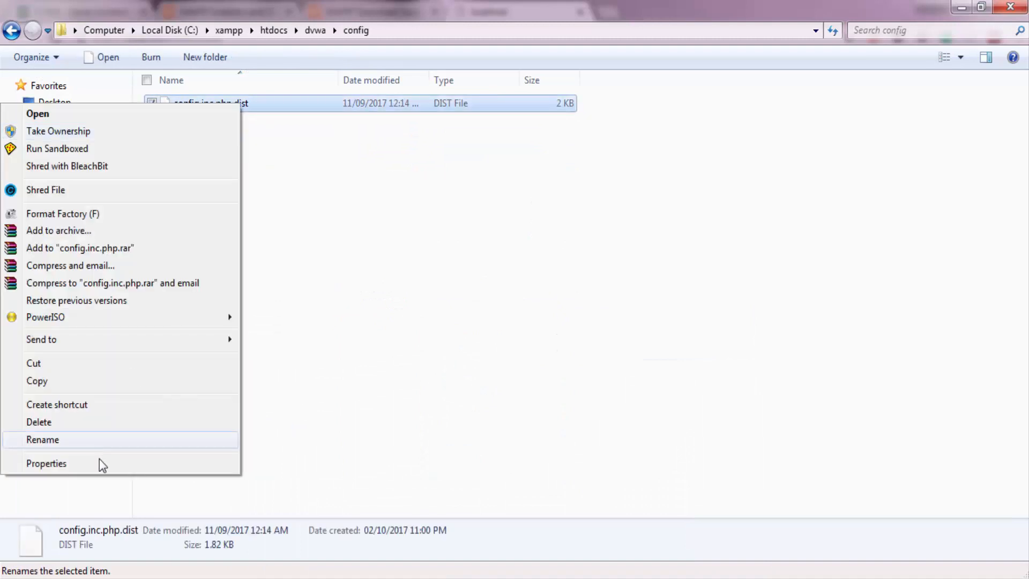
click(100, 441)
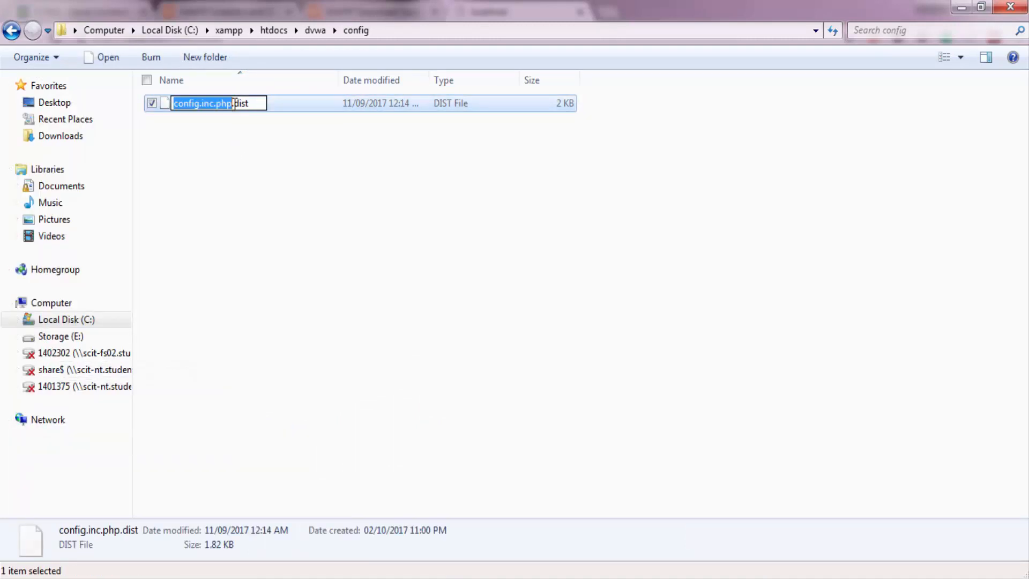
drag(234, 103, 288, 103)
key(BackSpace)
key(BackSpace)
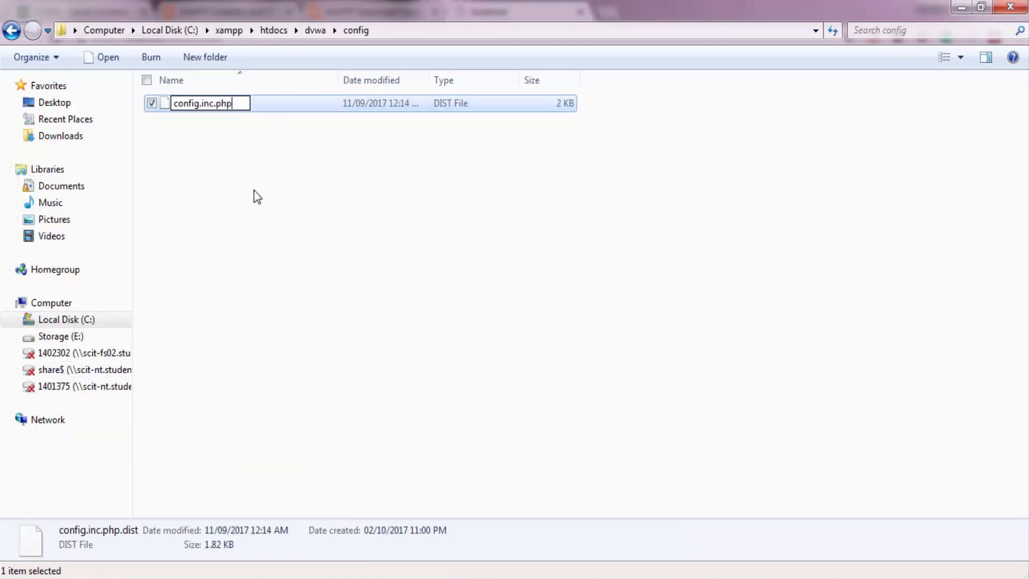
key(Return)
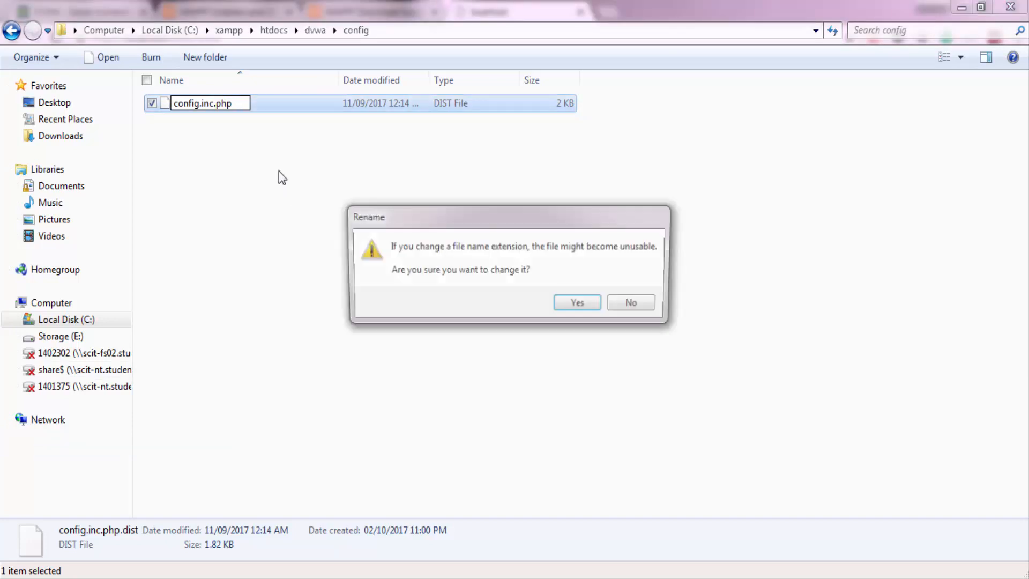
click(576, 310)
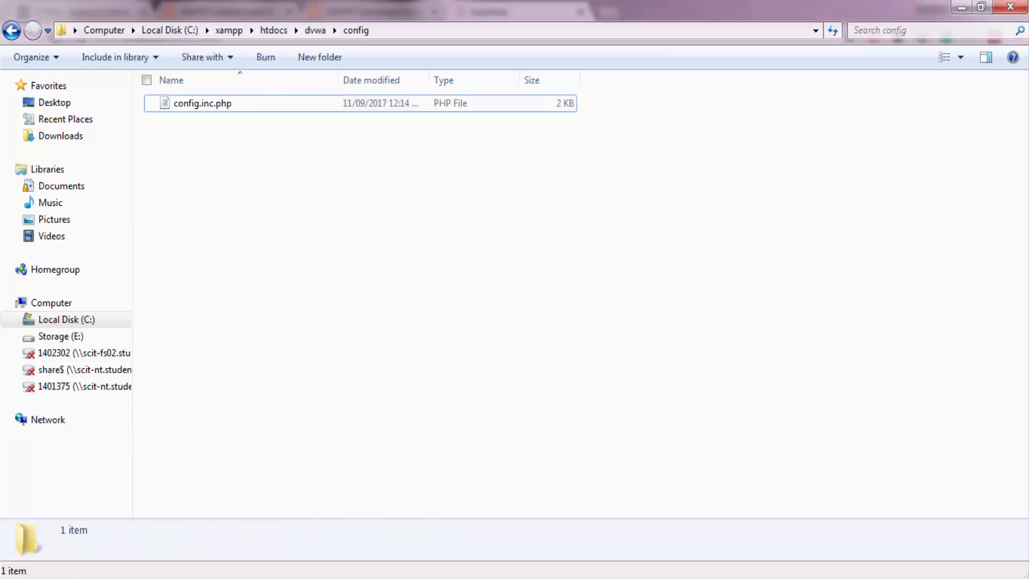
Reload the DVWA page in Firefox, review its setup check and look at the module status in the XAMPP Control Panel.
key(alt+Tab)
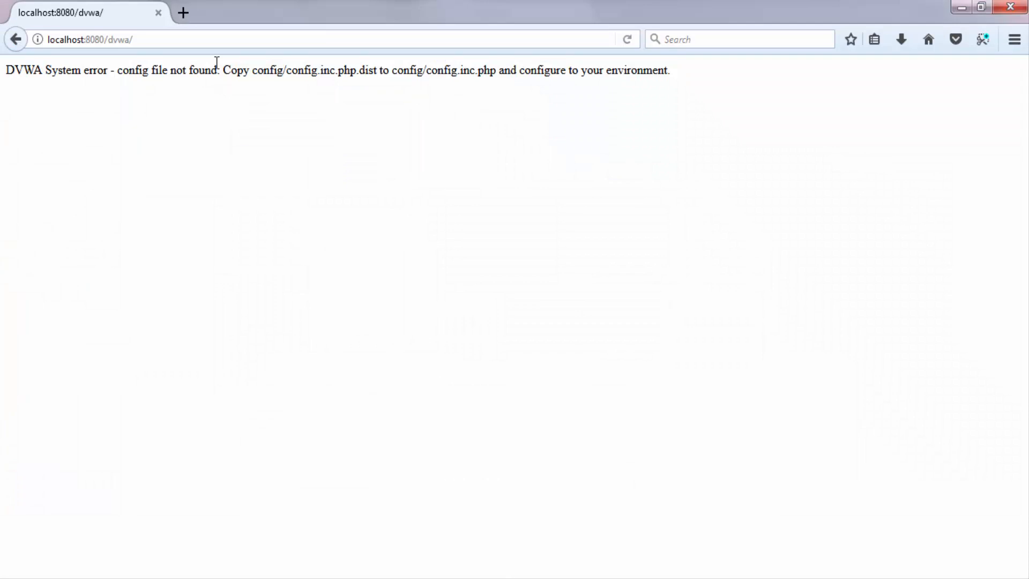
click(631, 43)
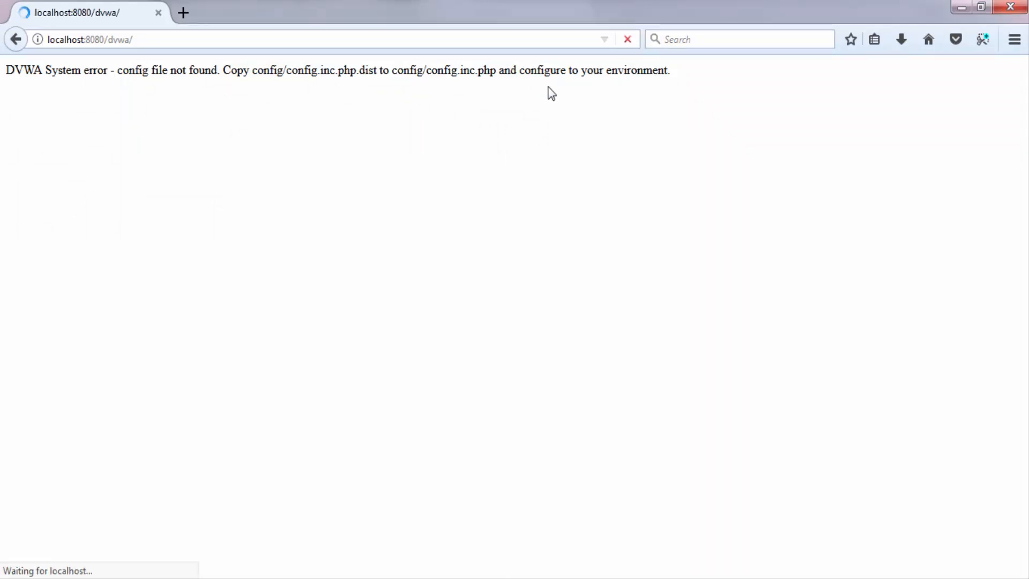
scroll(437, 203, down, 5)
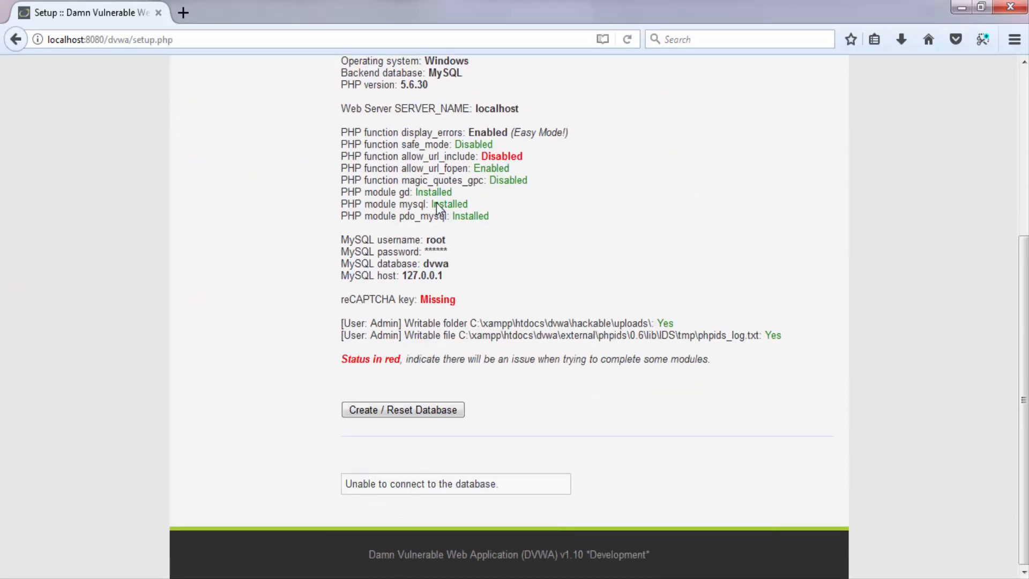
scroll(423, 199, up, 5)
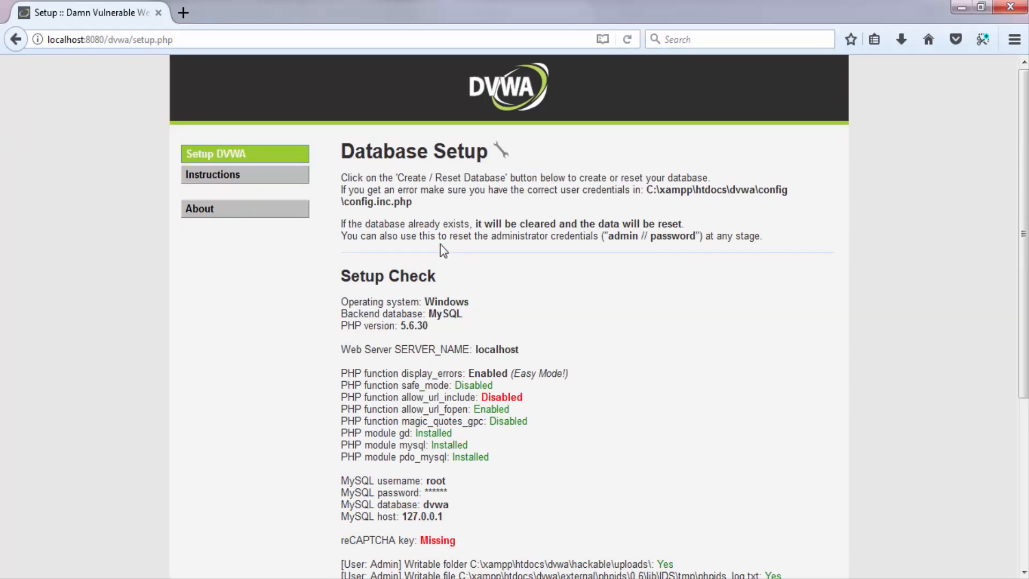
scroll(400, 196, down, 5)
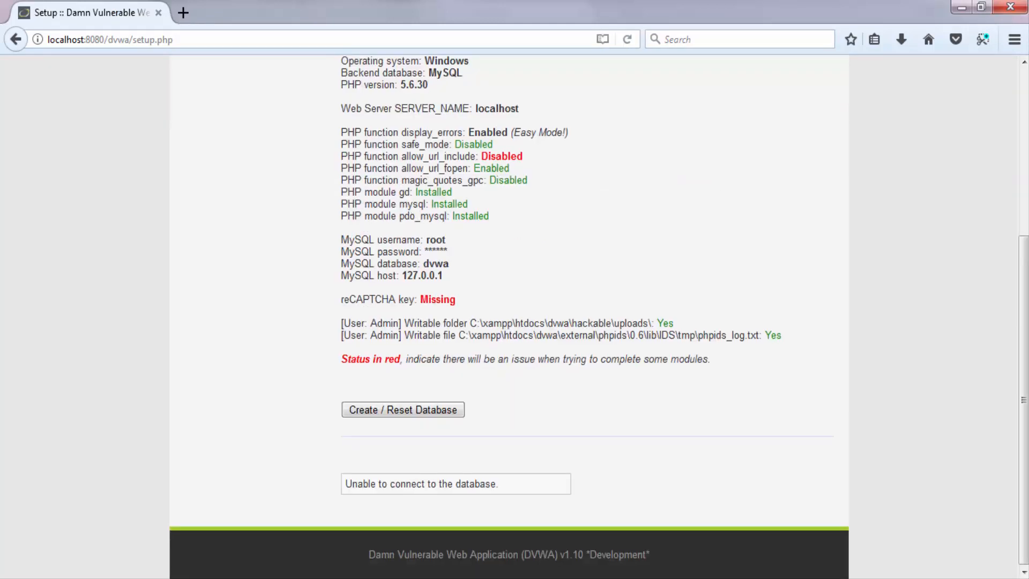
key(alt+Tab)
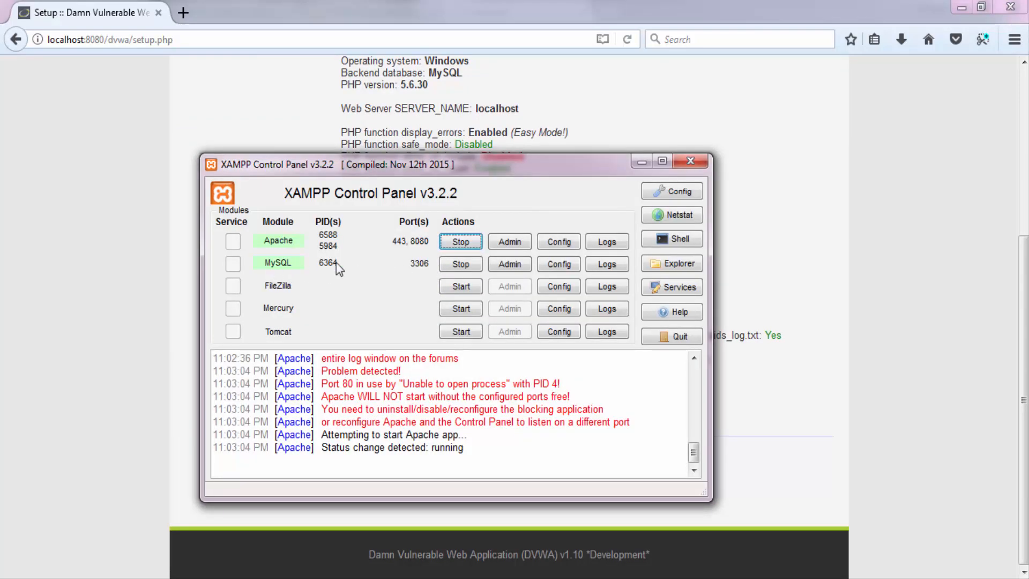
click(573, 131)
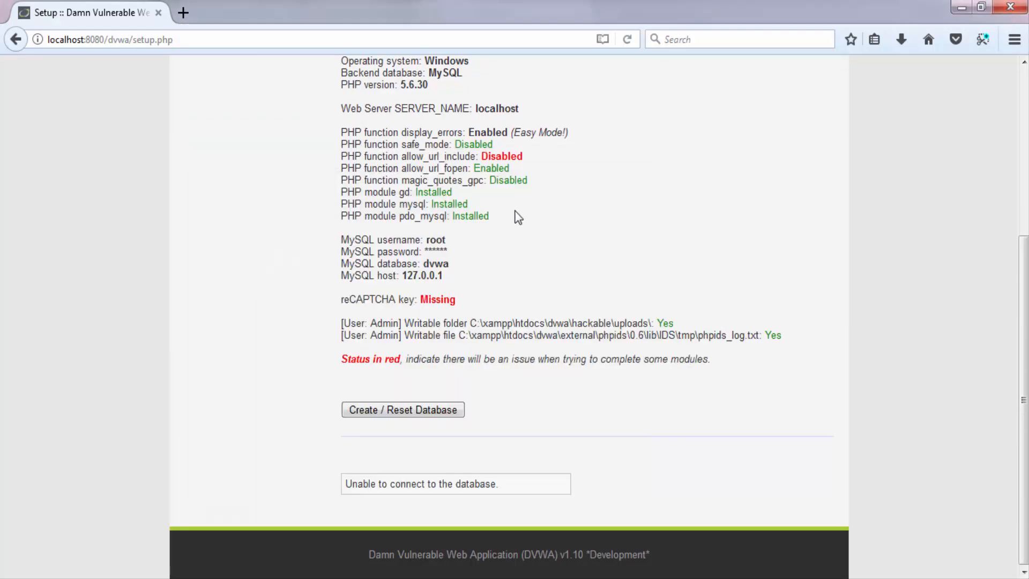
Try to create the DVWA database from the Database Setup page and read the response below it.
scroll(516, 218, up, 4)
scroll(393, 255, down, 3)
click(421, 416)
scroll(438, 380, down, 5)
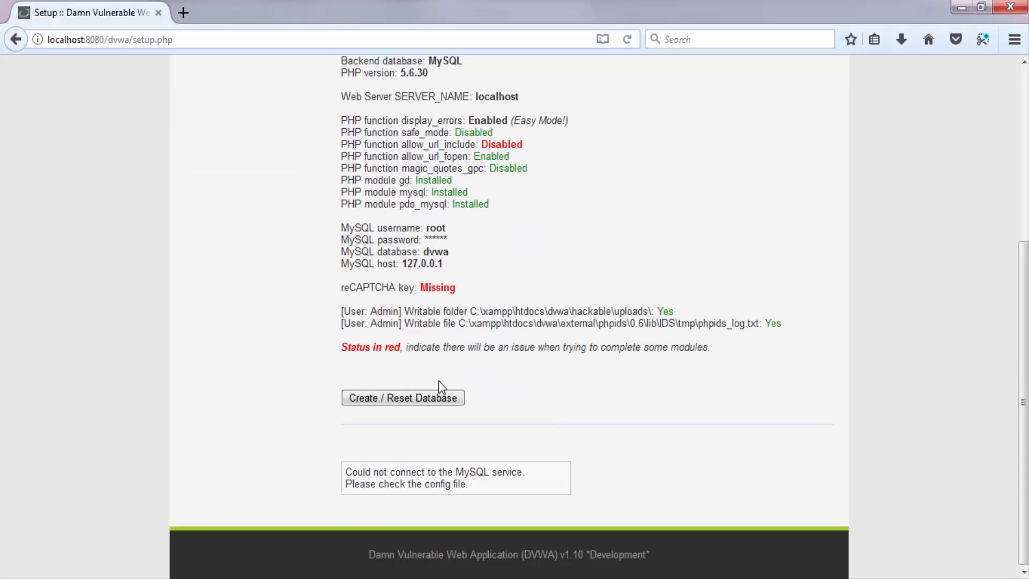
drag(470, 484, 354, 477)
click(355, 479)
Open config.inc.php from the config folder in Notepad, empty the db_password value, save the file and close it.
mouse_move(194, 558)
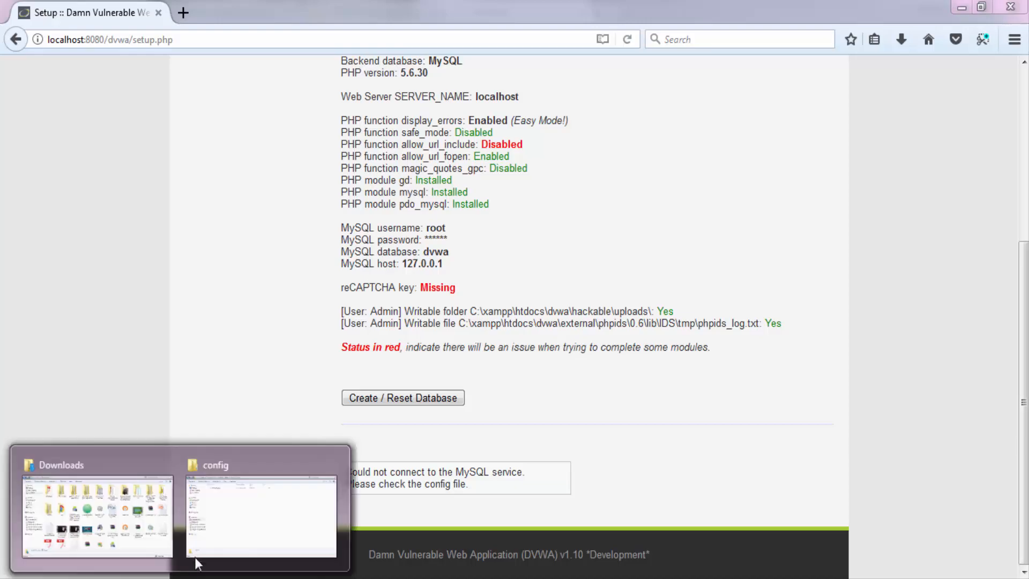
click(226, 510)
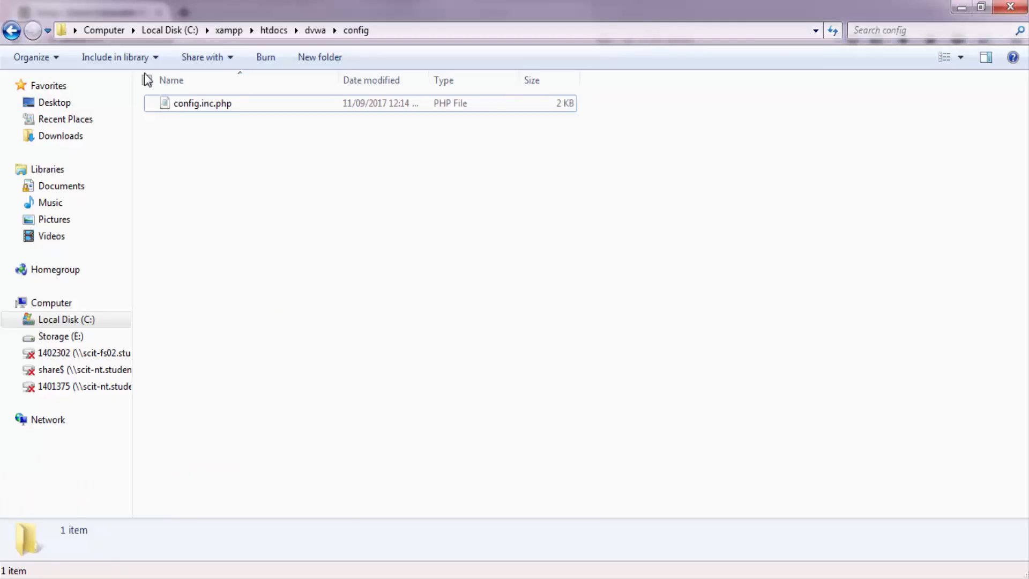
click(12, 31)
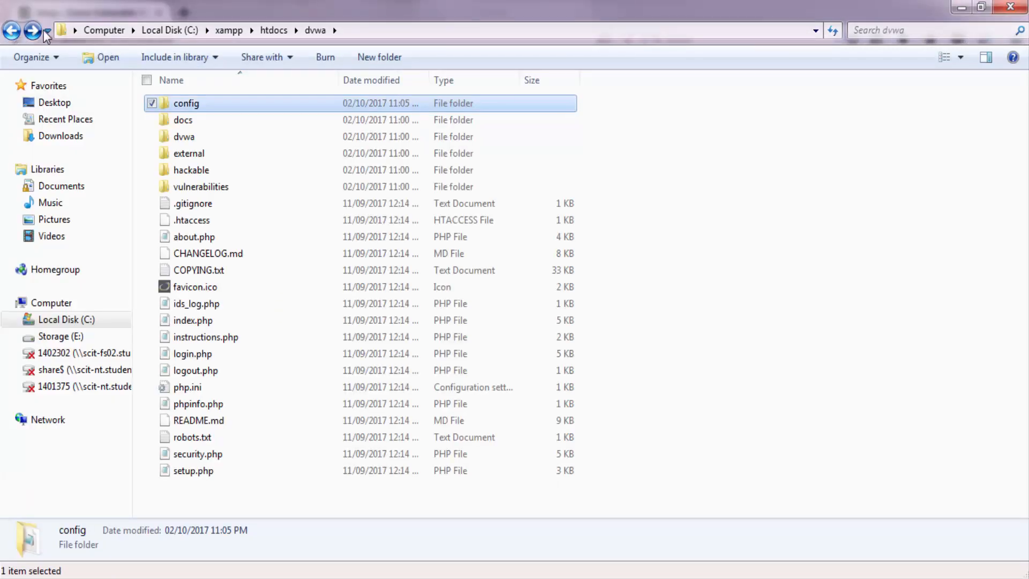
double_click(193, 107)
double_click(199, 104)
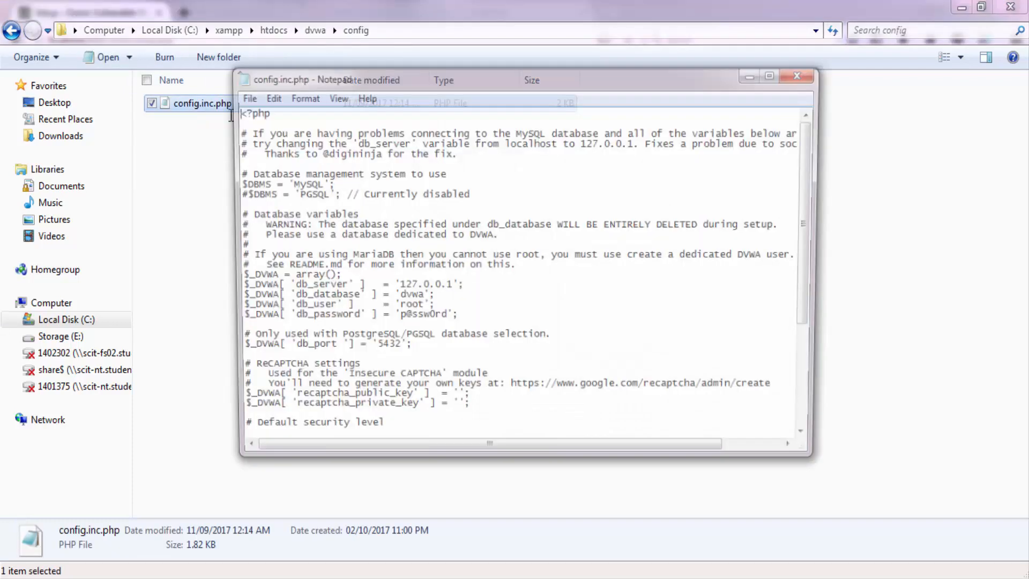
double_click(415, 319)
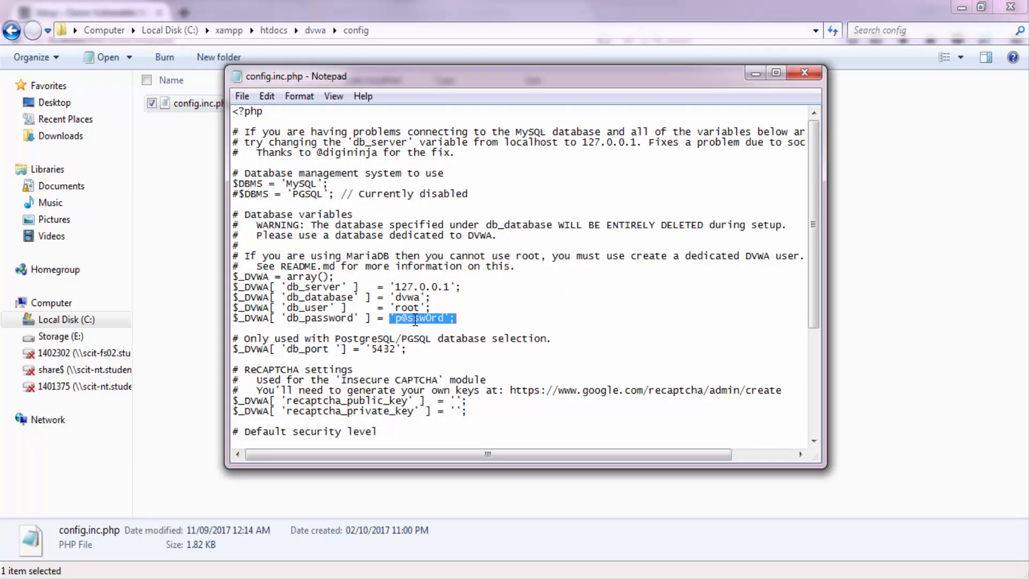
click(317, 318)
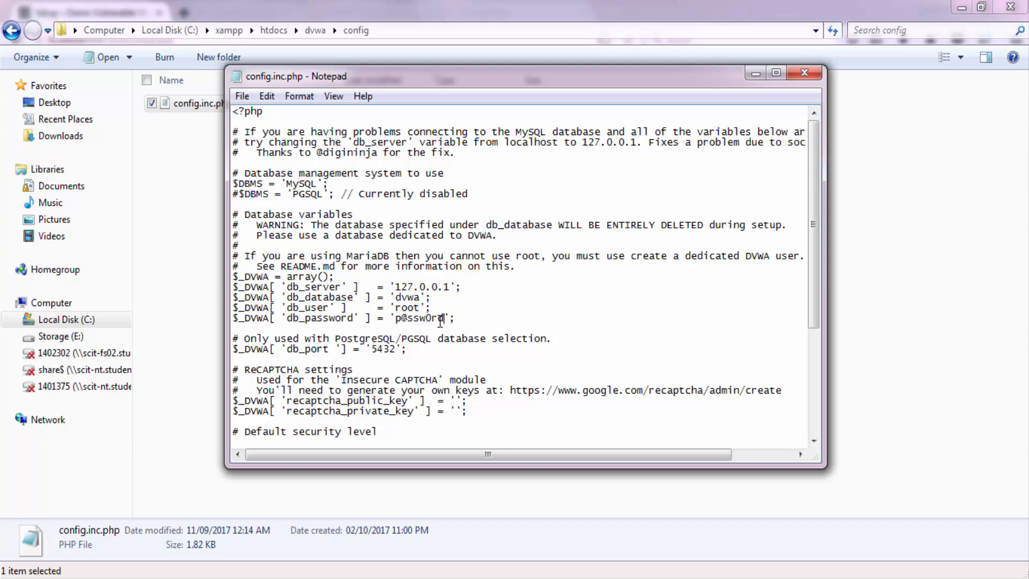
drag(445, 319, 398, 320)
key(BackSpace)
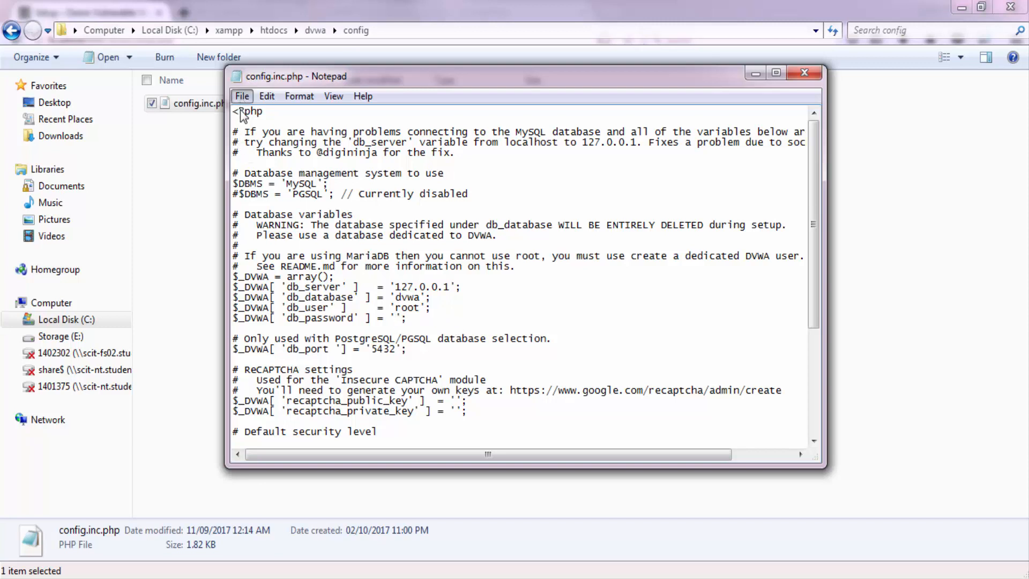
click(242, 96)
click(203, 152)
click(804, 73)
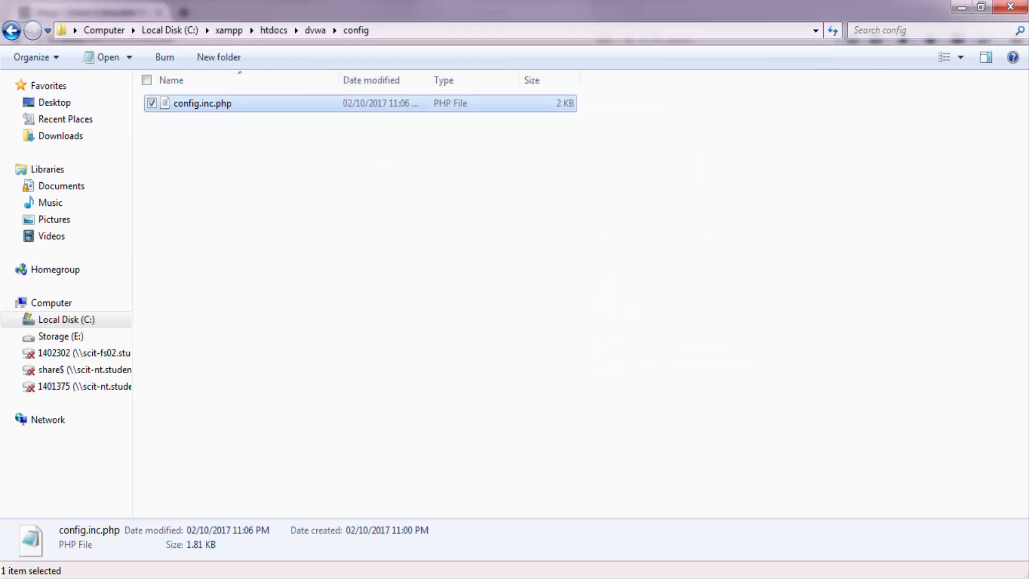
Create the DVWA database from the Database Setup page in Firefox.
key(alt+Tab)
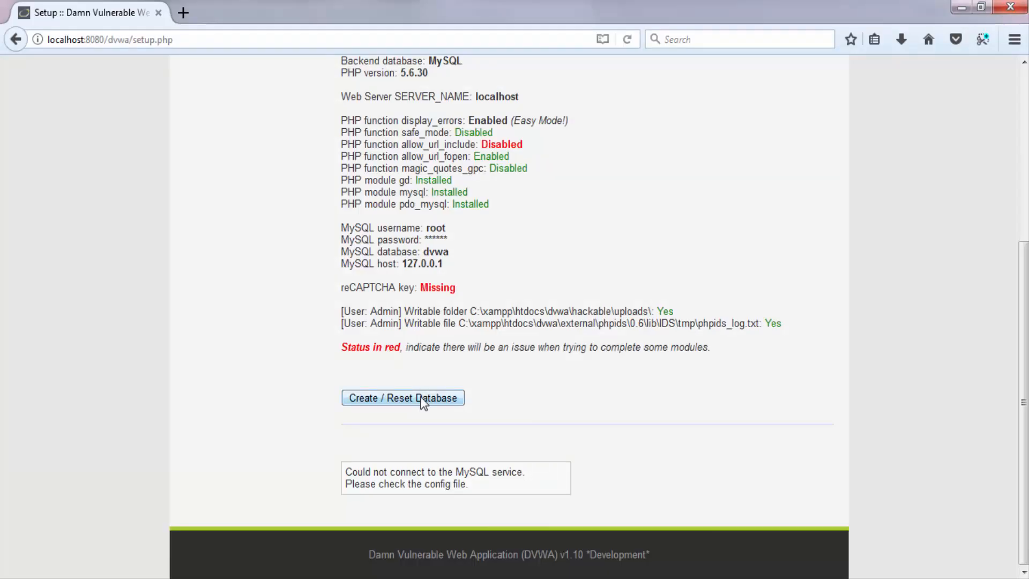
click(423, 401)
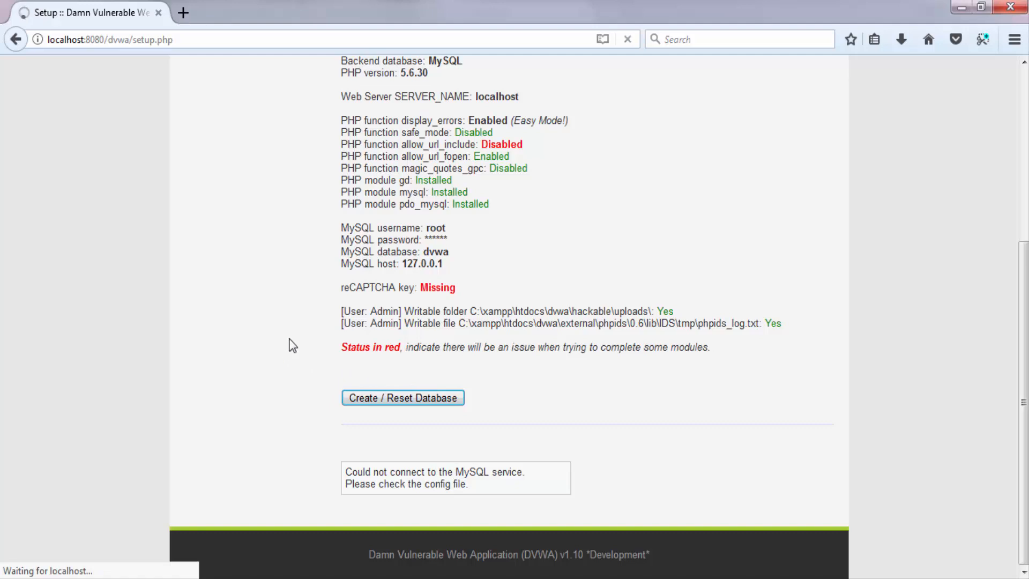
scroll(318, 352, down, 5)
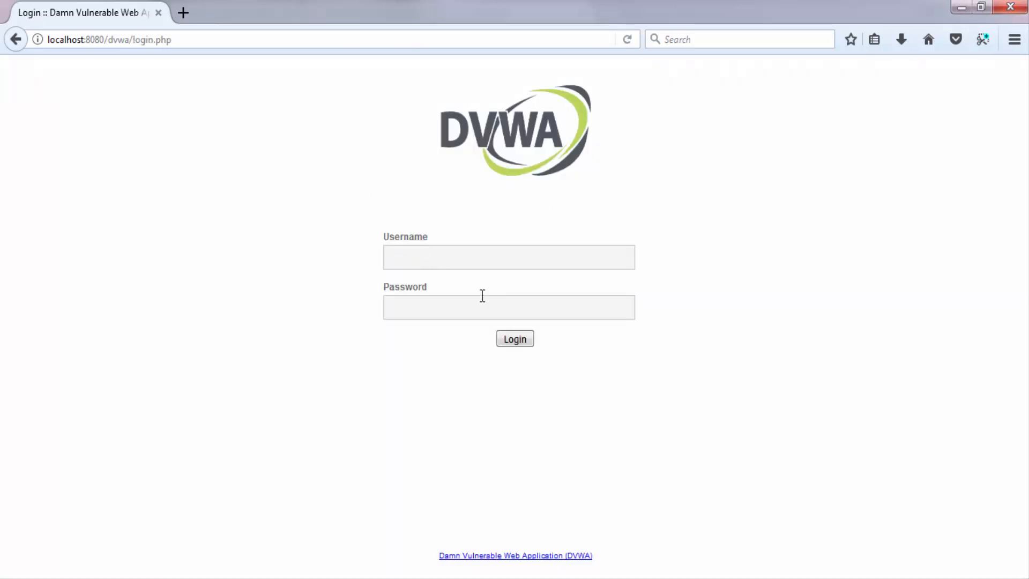
Log in to DVWA as admin with the account password and dismiss the offer to save the login.
click(480, 261)
text(adminpassword)
key(Return)
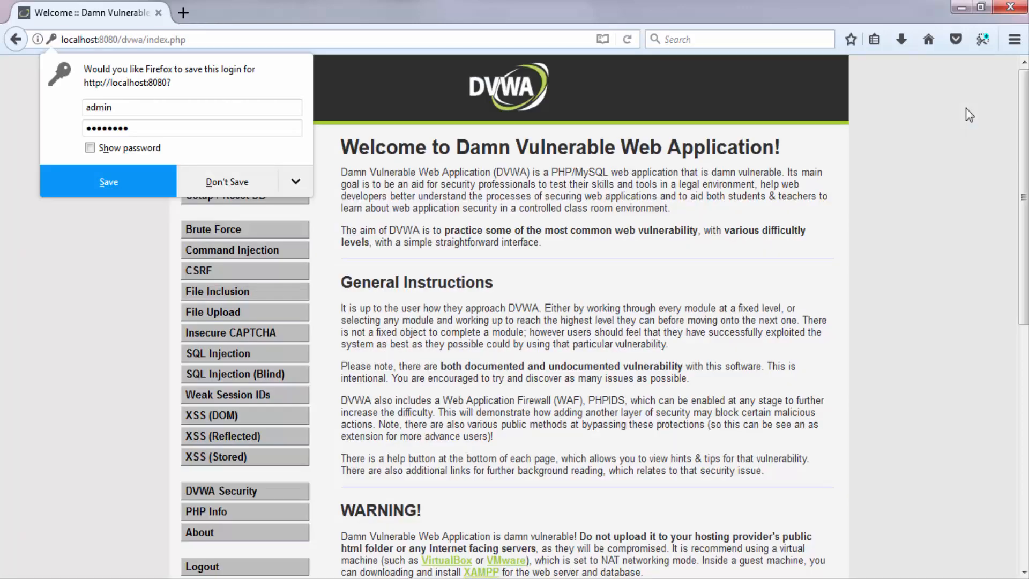
click(421, 125)
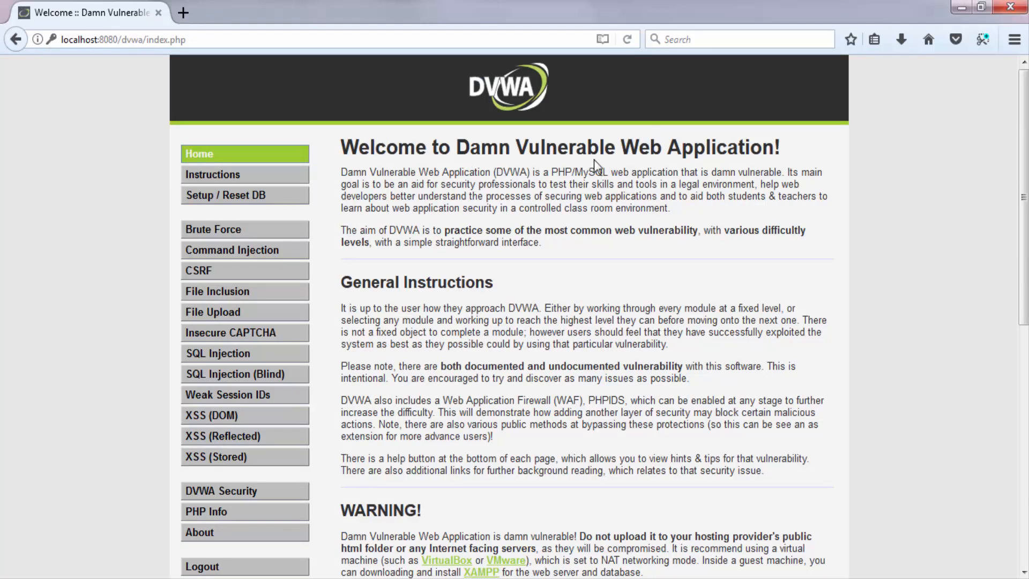
Set the DVWA security level to Low and submit it.
scroll(804, 182, down, 7)
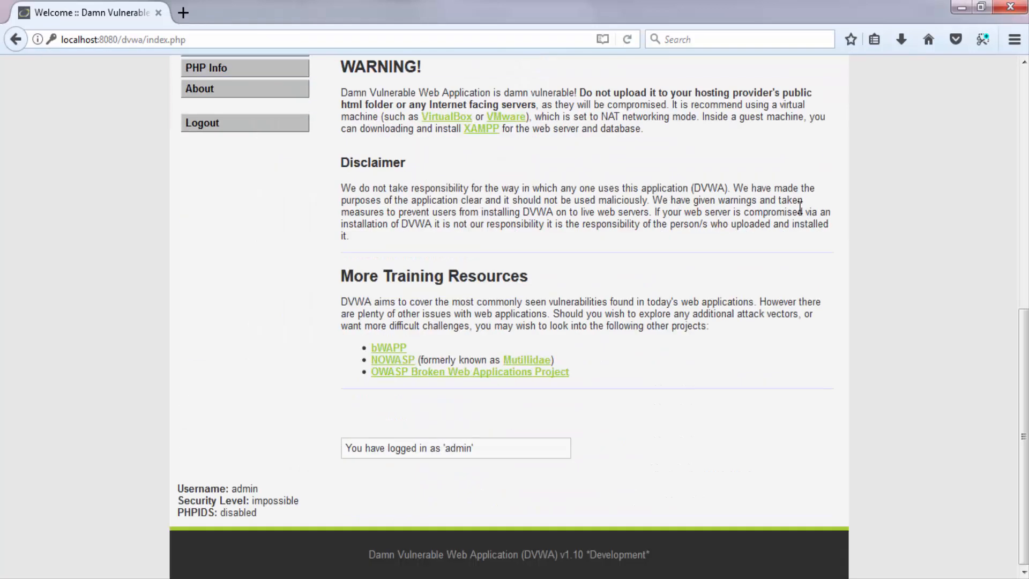
scroll(802, 201, up, 7)
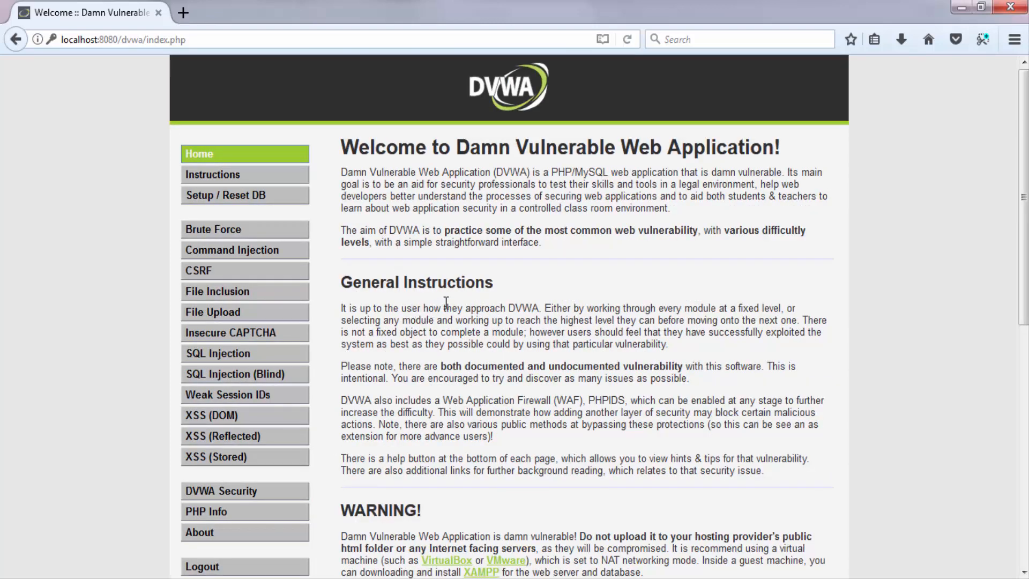
scroll(495, 297, down, 3)
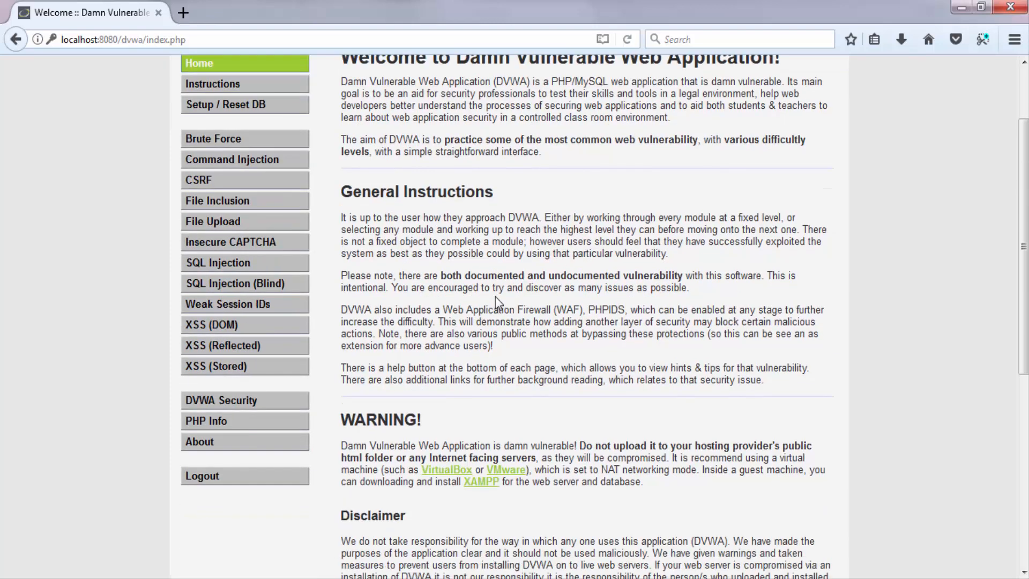
scroll(495, 297, down, 8)
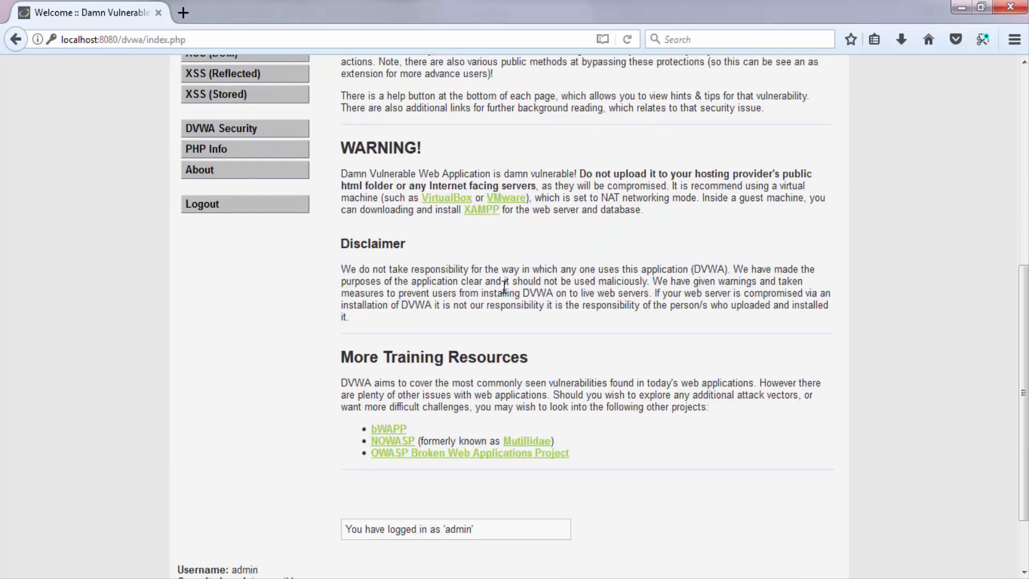
scroll(540, 266, up, 5)
scroll(241, 209, up, 2)
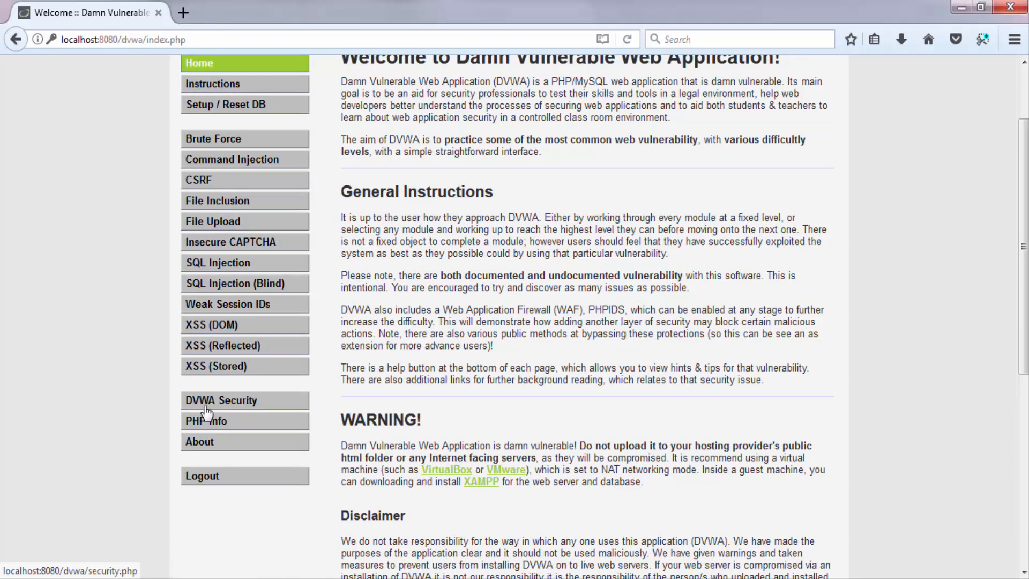
click(233, 405)
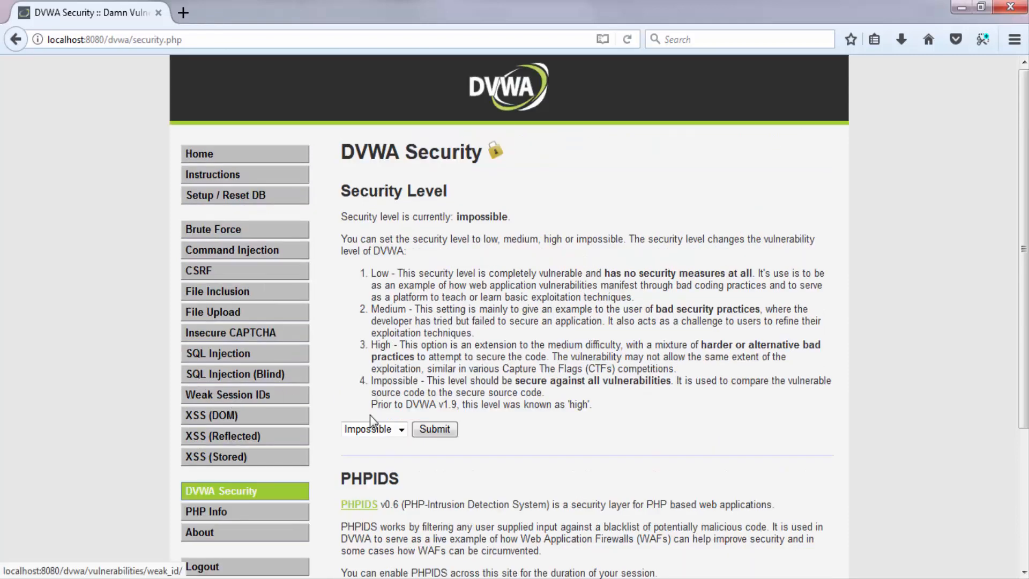
click(401, 429)
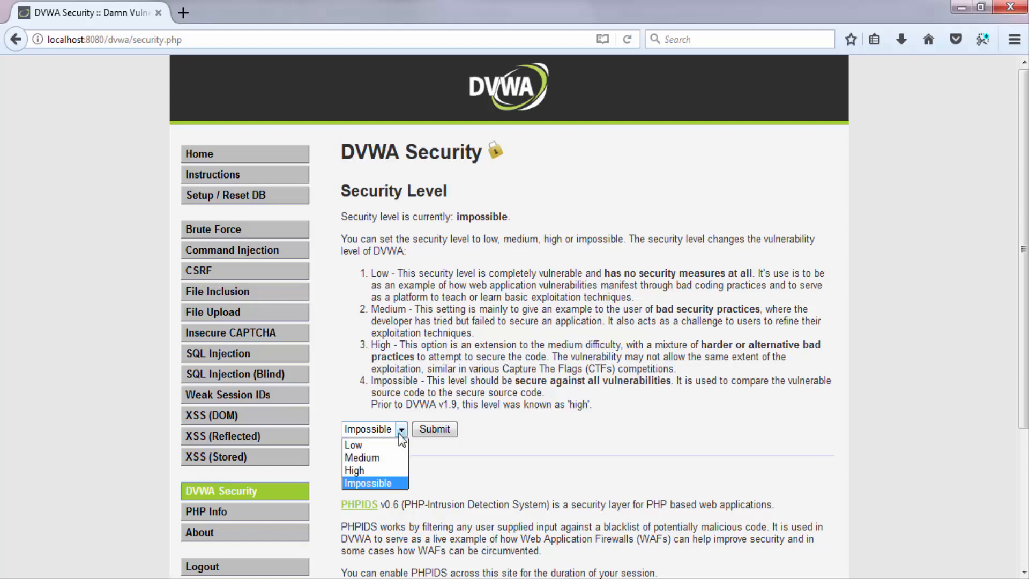
click(356, 445)
click(433, 430)
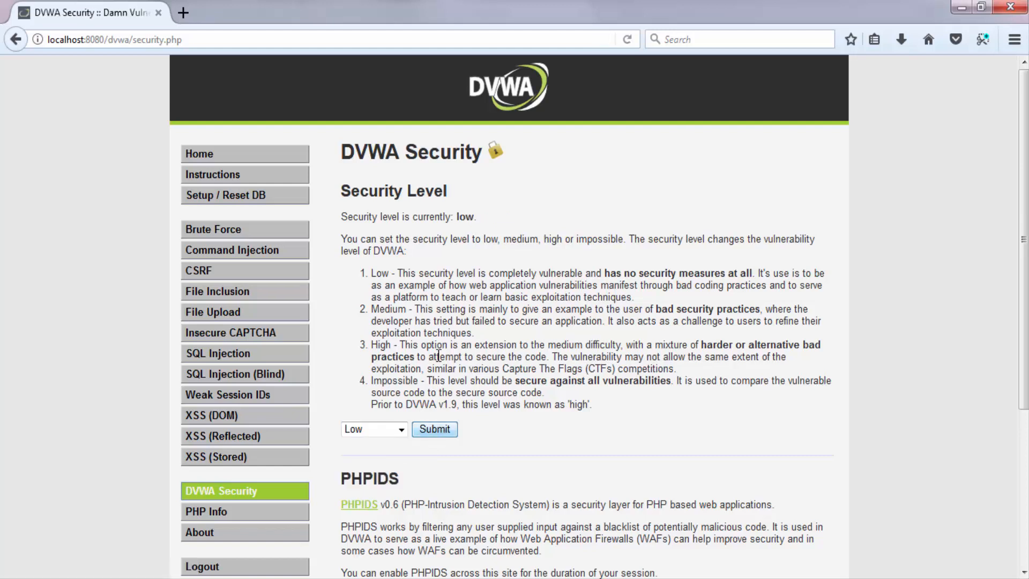
Open the SQL Injection vulnerability page and put the cursor in its User ID field.
drag(400, 276, 425, 277)
click(410, 280)
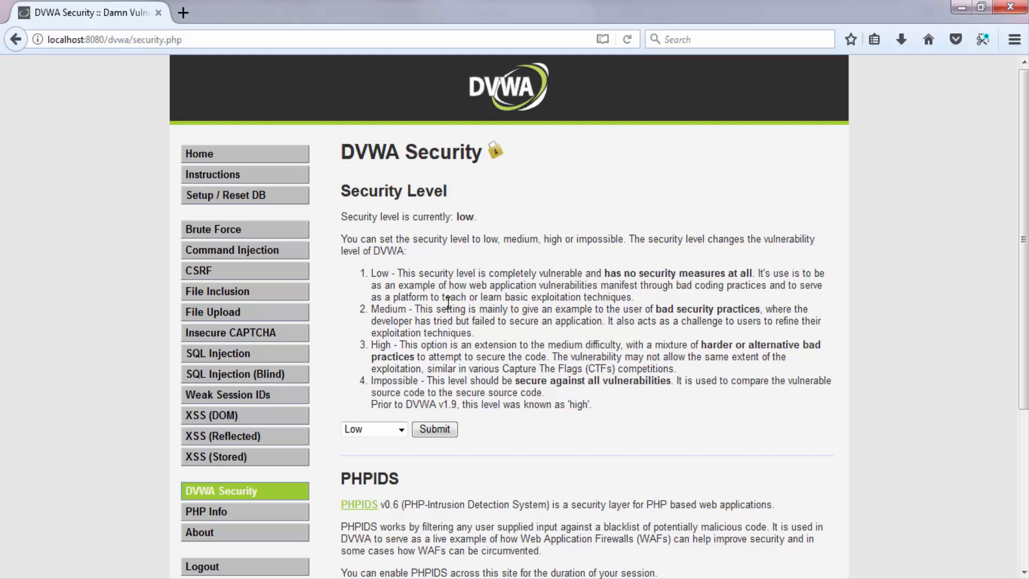
scroll(467, 322, down, 3)
scroll(271, 219, up, 2)
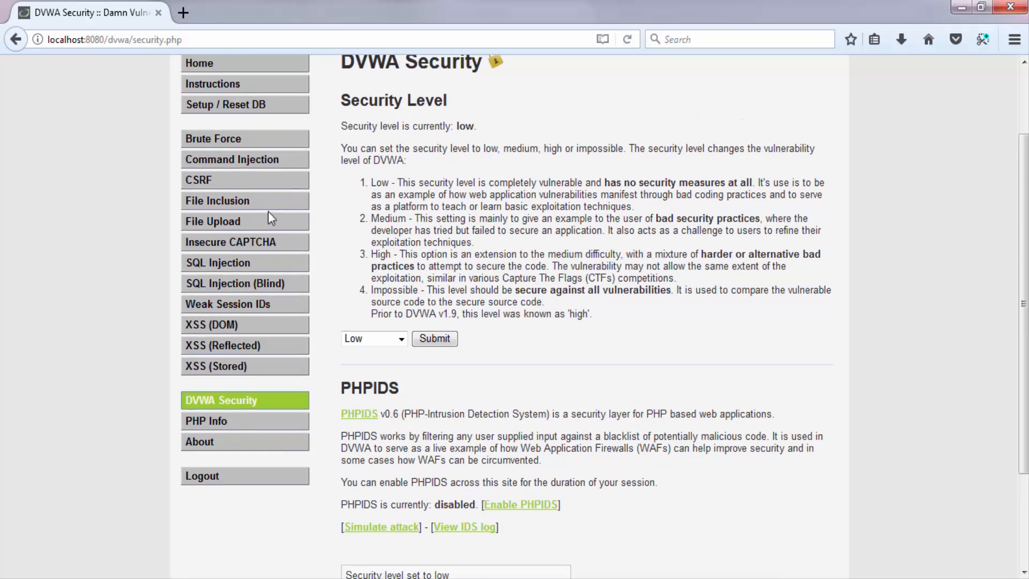
click(239, 268)
click(442, 199)
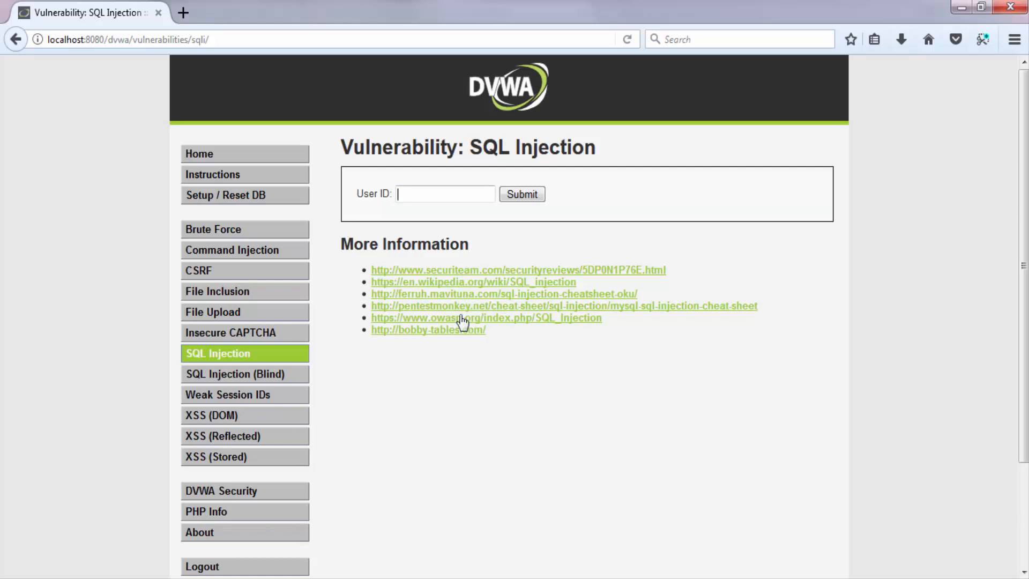
Open the linked Wikipedia article on SQL injection in a new tab and view its Technical implementations section.
middle_click(513, 284)
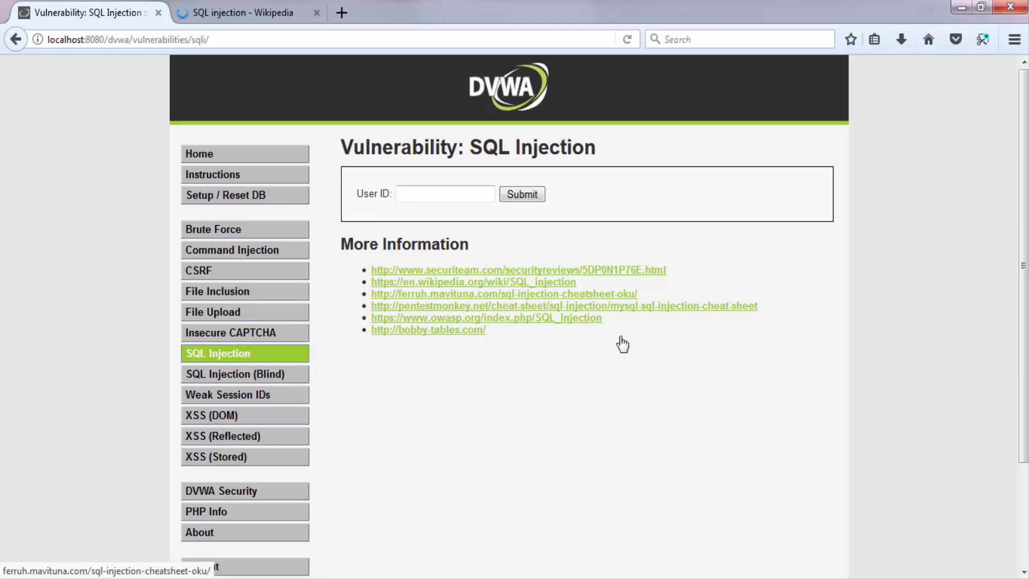
click(265, 15)
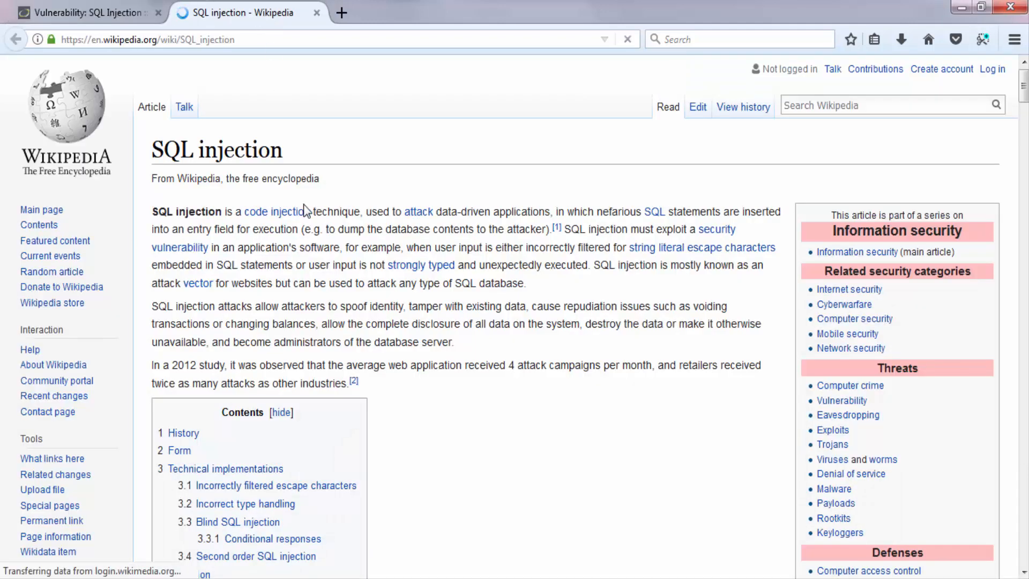
scroll(320, 246, down, 15)
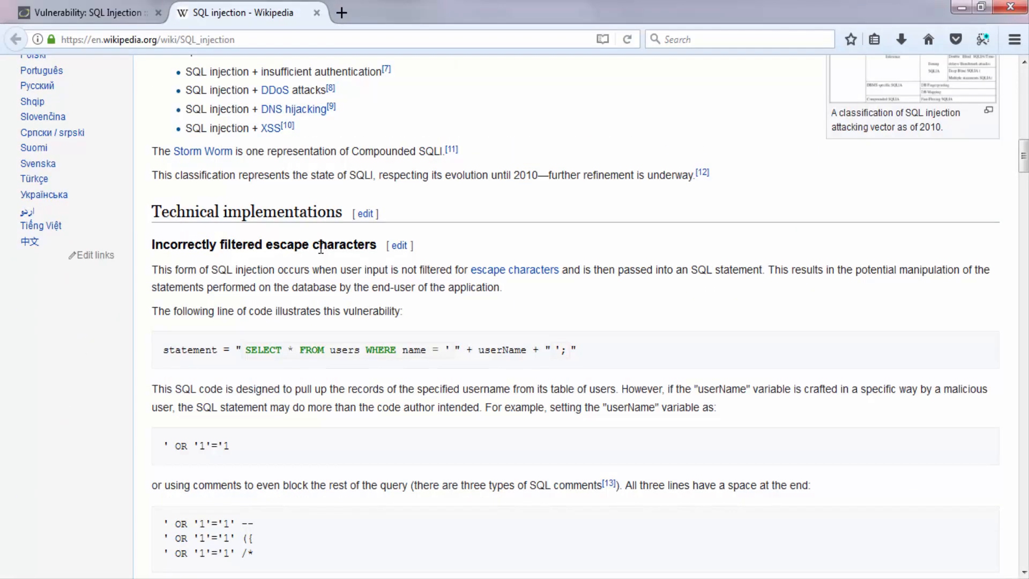
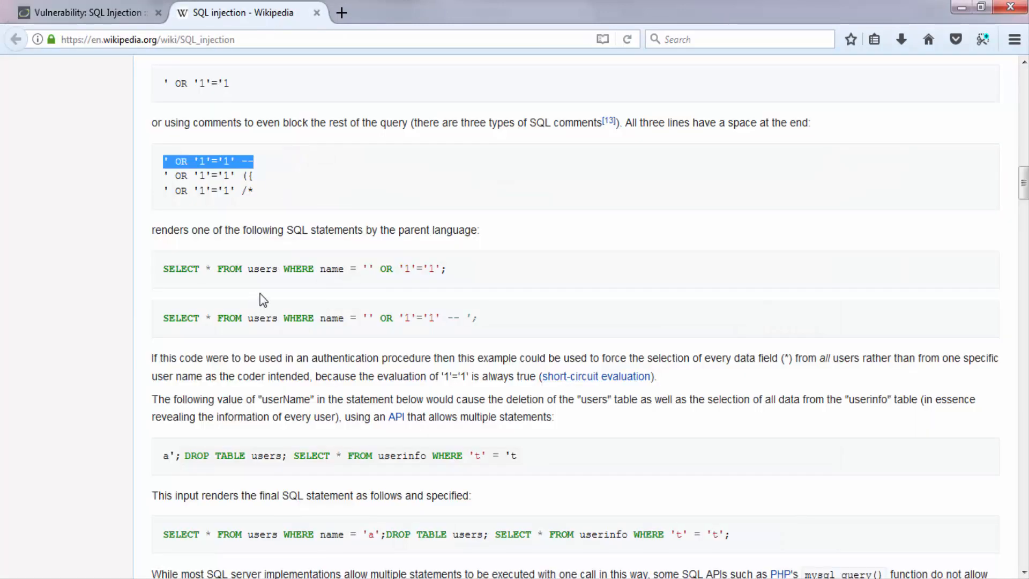
Select the injection example ' OR '1'='1 in the code box above the three SQL comment variants.
scroll(212, 194, down, 5)
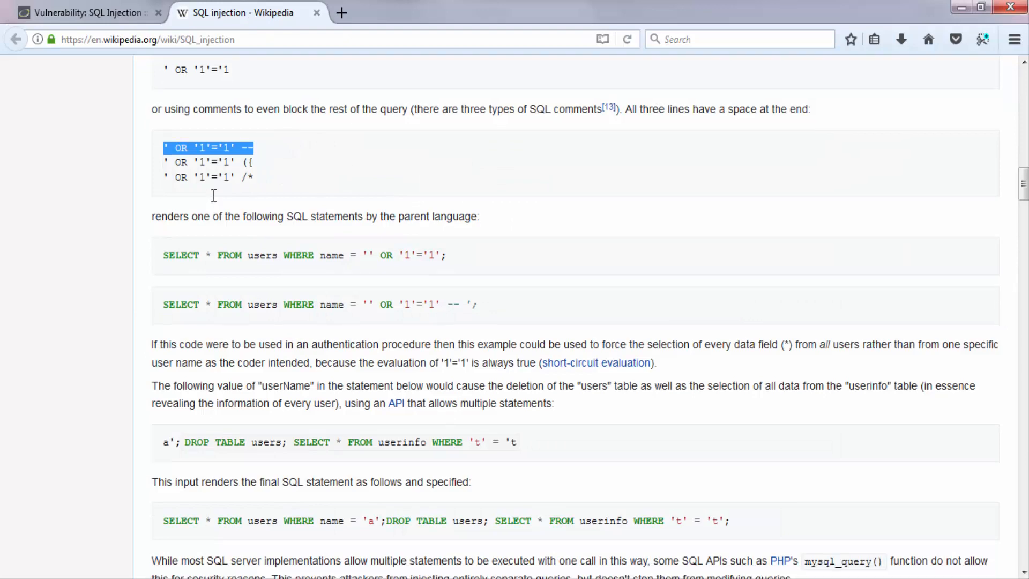
scroll(132, 279, down, 3)
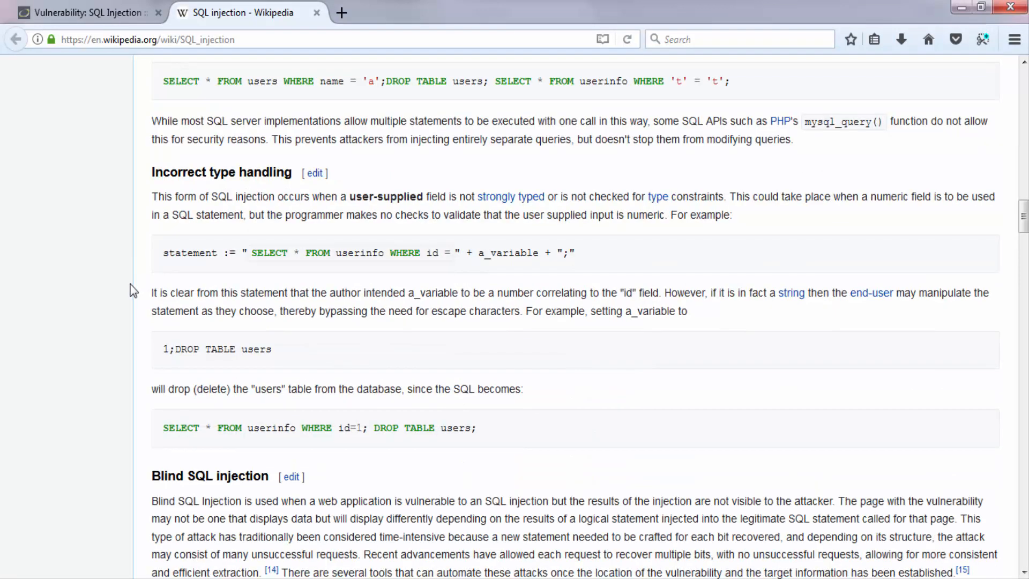
scroll(138, 284, up, 8)
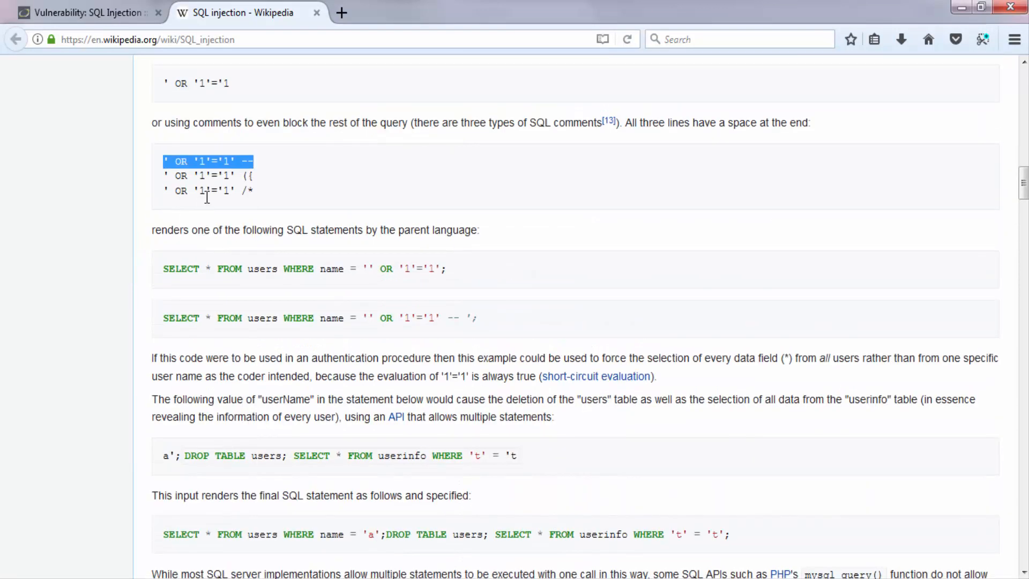
drag(237, 84, 142, 88)
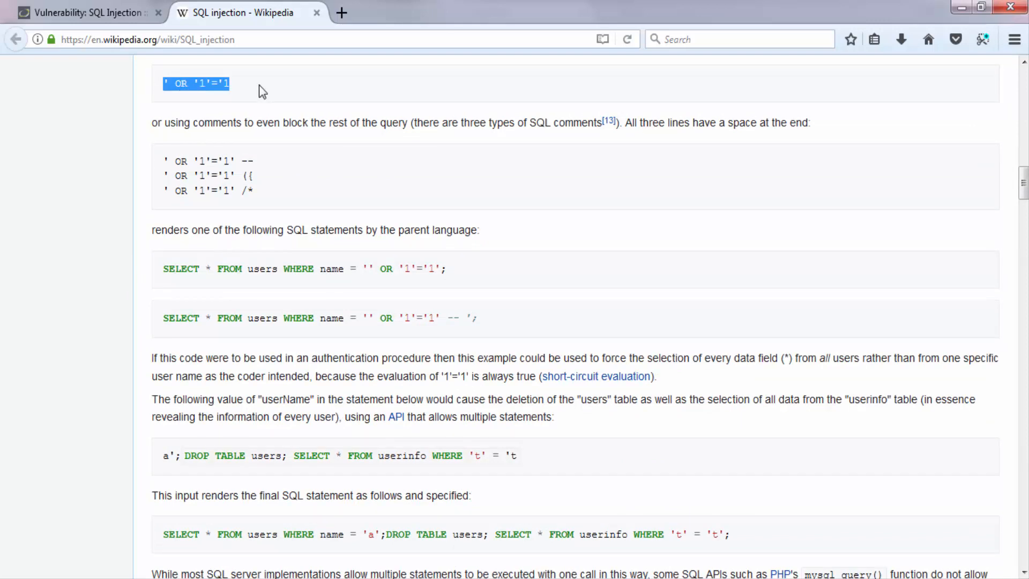